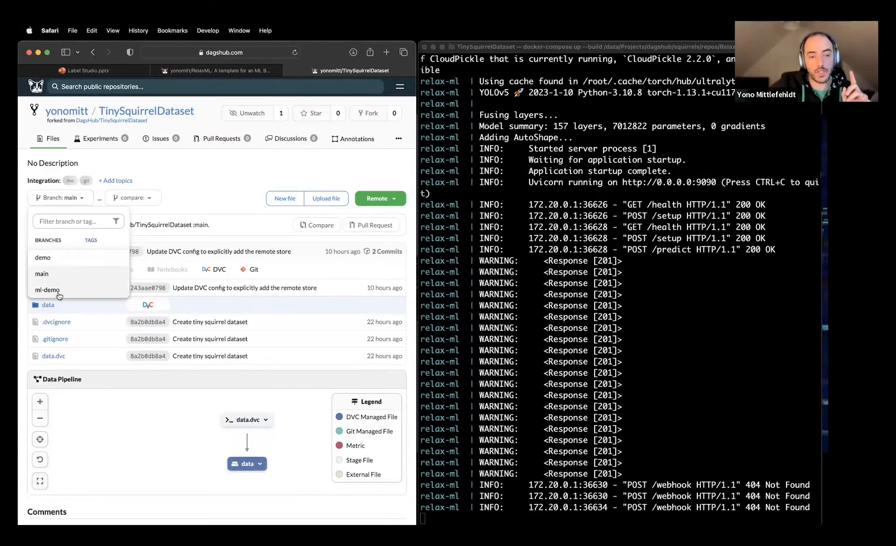
- Switch the repository to the ml-demo branch and view label_config.xml in the .labelstudio folder
click(58, 293)
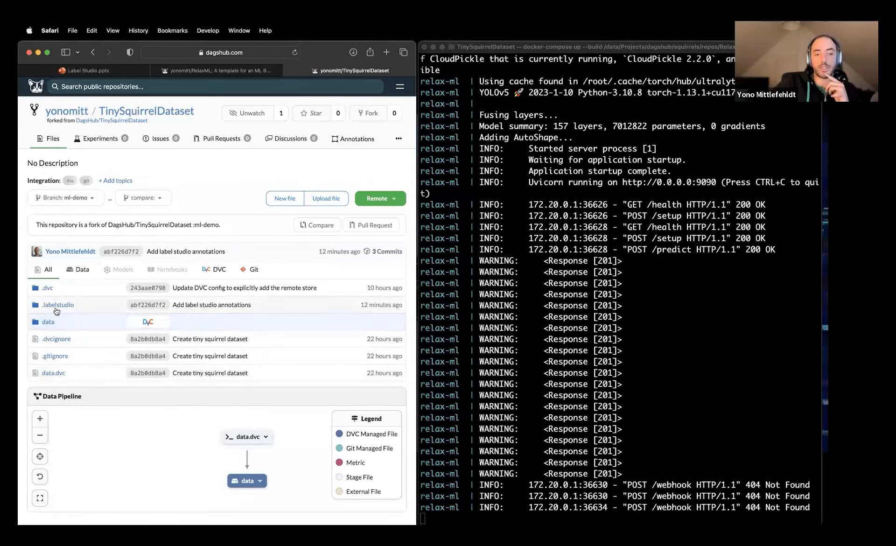
click(55, 308)
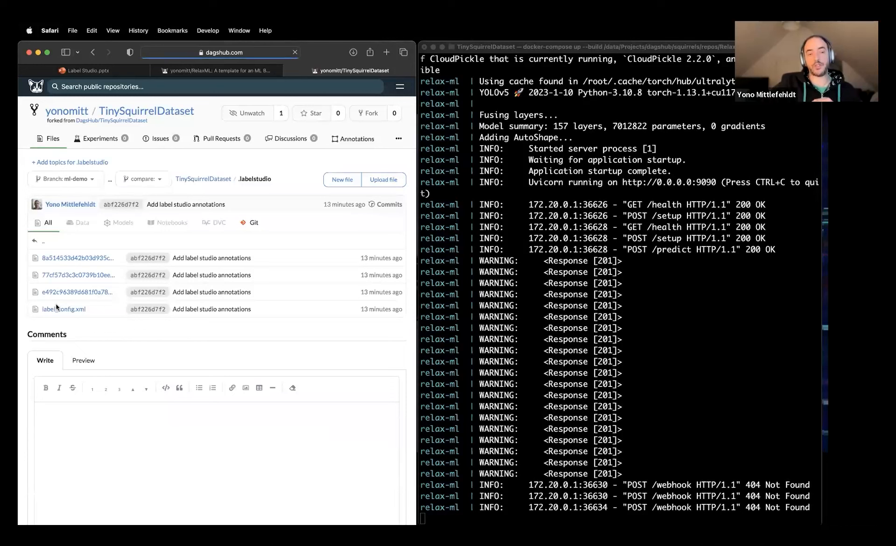
drag(418, 173, 811, 145)
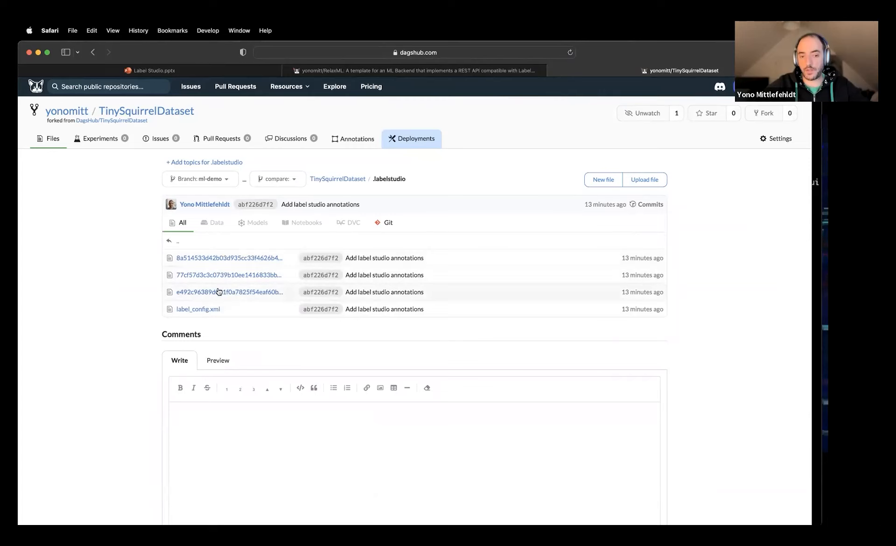
click(199, 310)
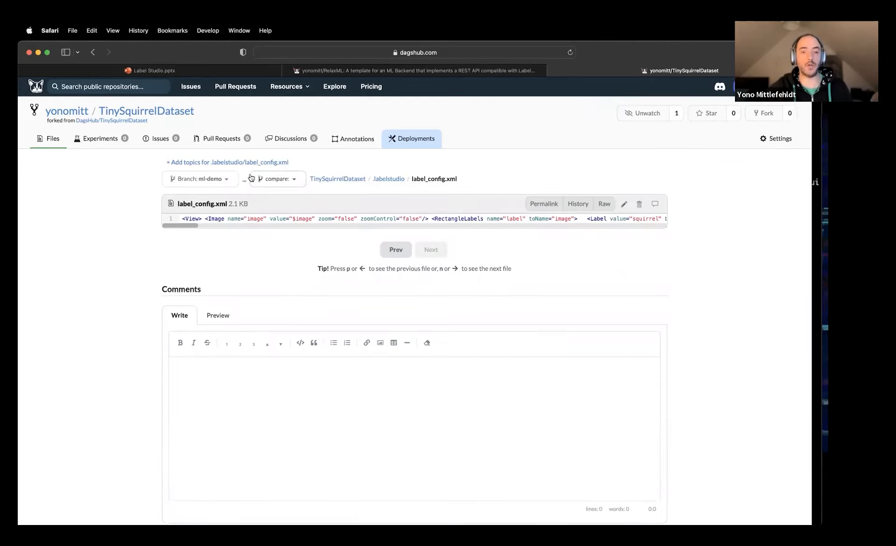
click(397, 179)
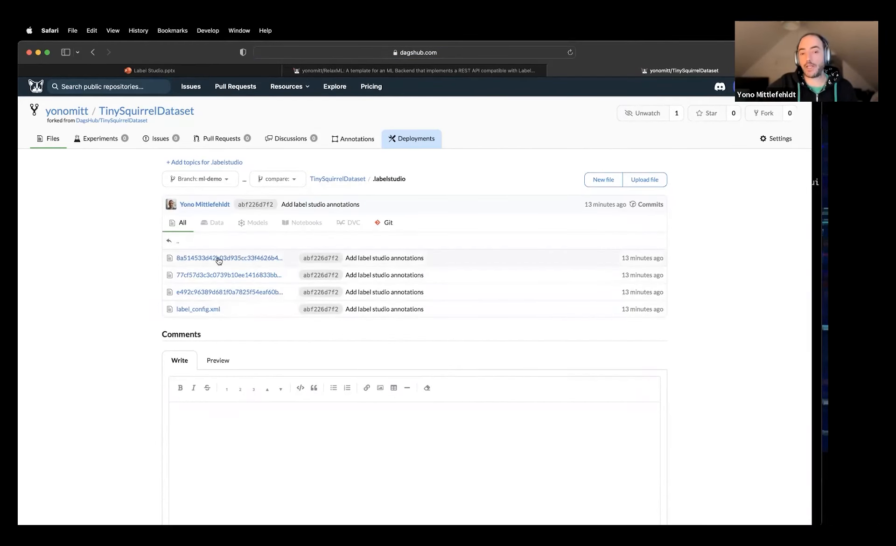
- Examine the annotation JSON files in the .labelstudio folder one after another, checking the labelled region on each image
click(257, 258)
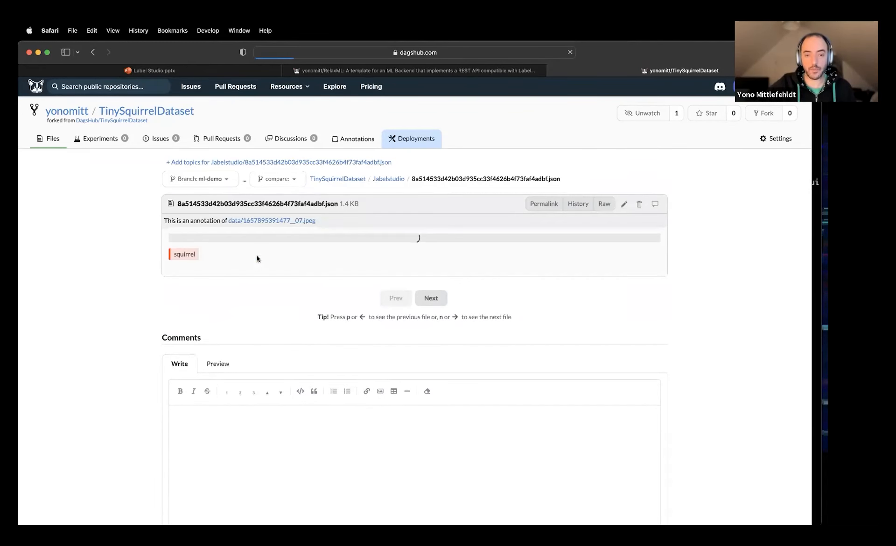
scroll(497, 303, down, 3)
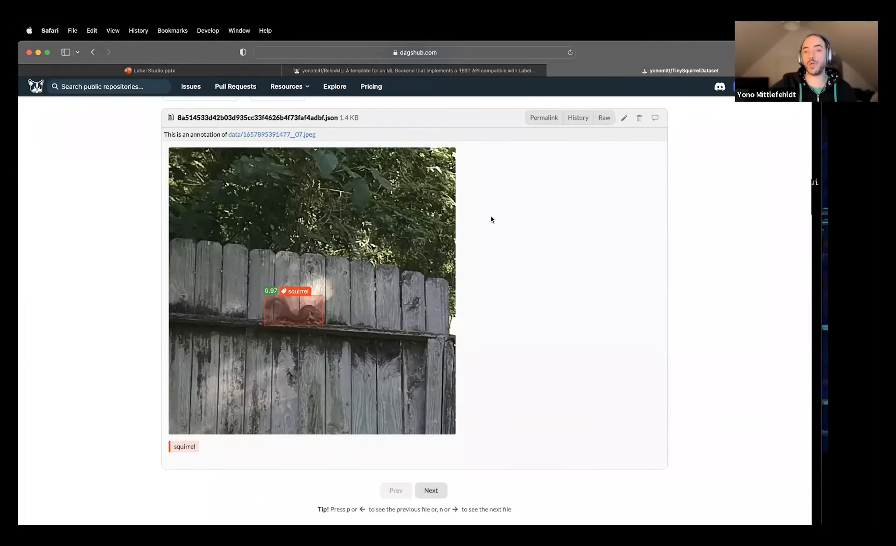
scroll(491, 220, up, 2)
scroll(385, 187, down, 5)
click(431, 293)
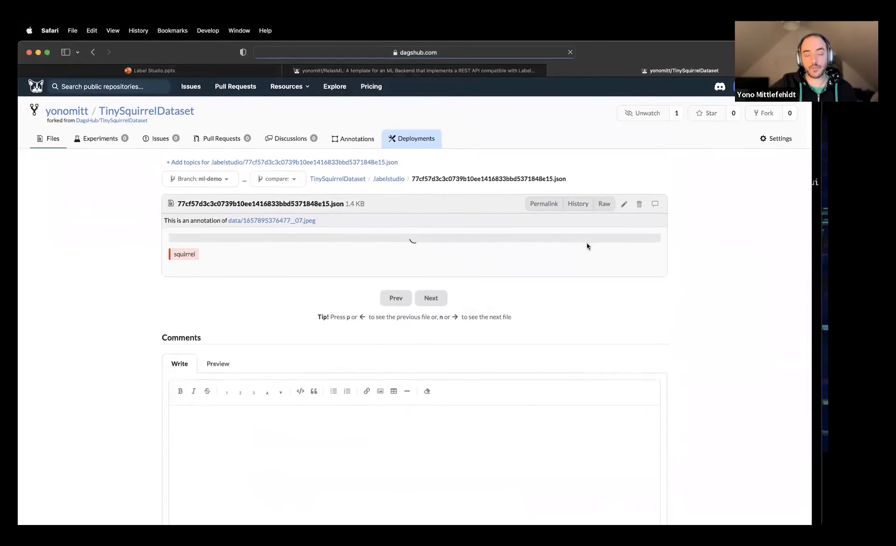
scroll(587, 246, down, 2)
scroll(587, 246, down, 2)
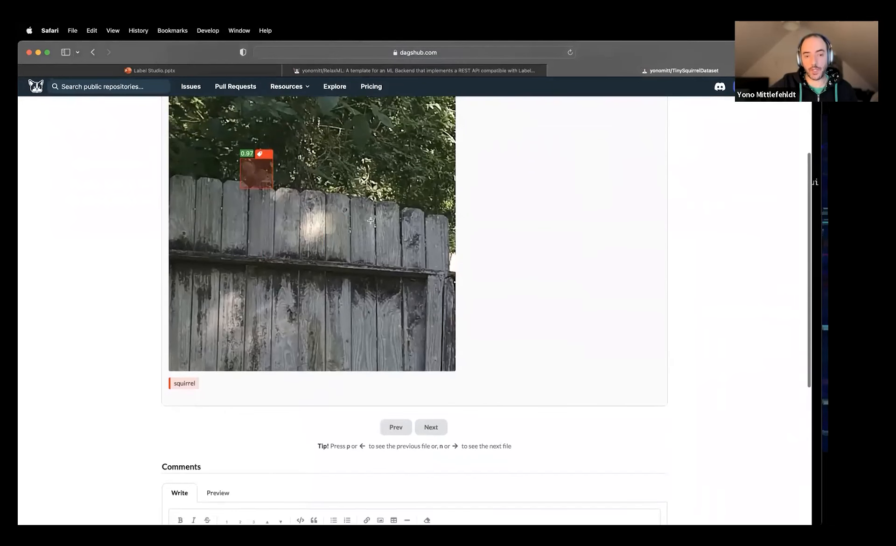
click(430, 427)
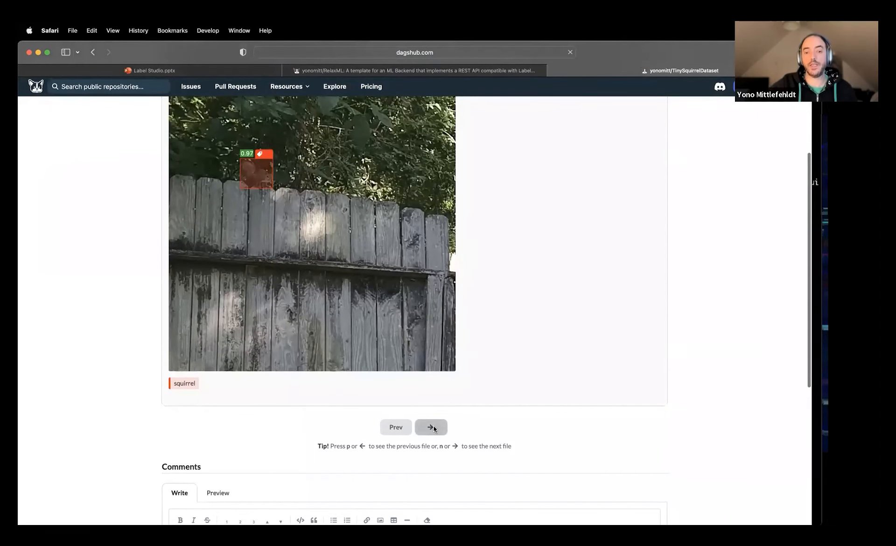
scroll(663, 366, down, 3)
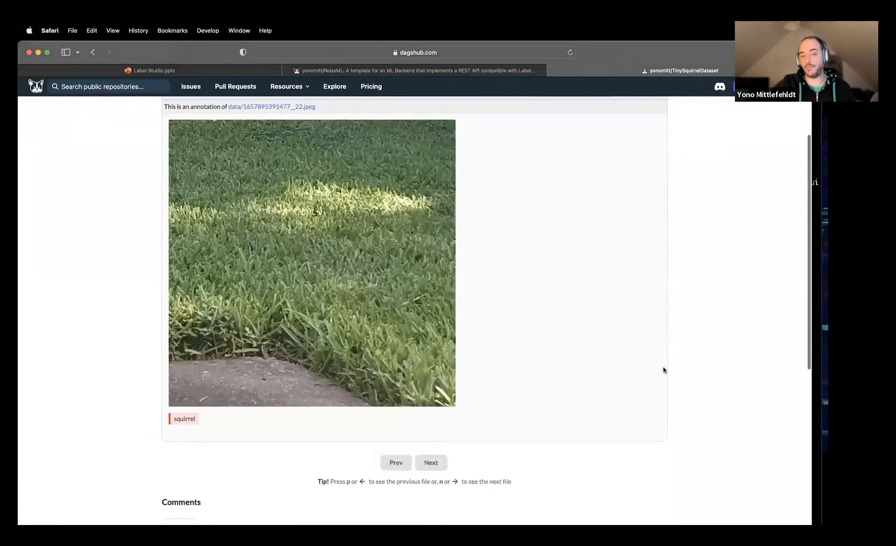
scroll(663, 370, up, 3)
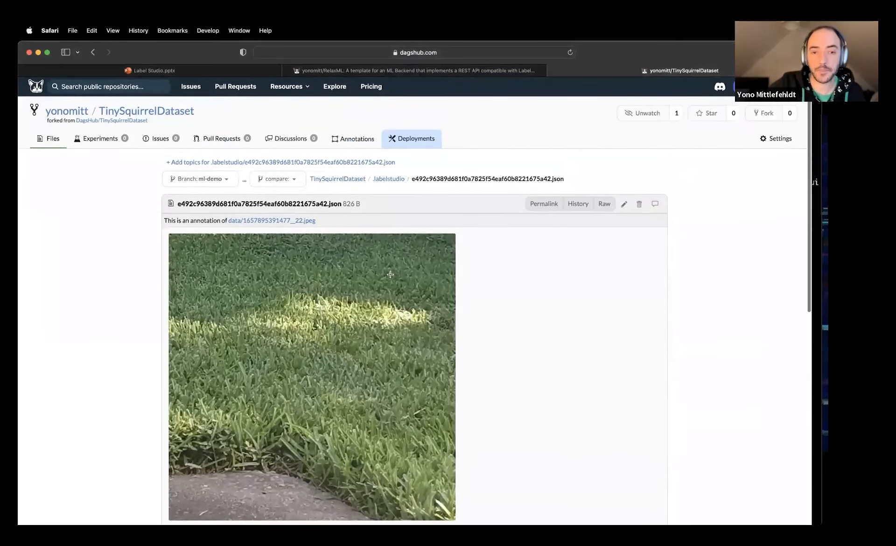
- Open the repository's data folder and look through its image list for files marked as annotated
click(347, 179)
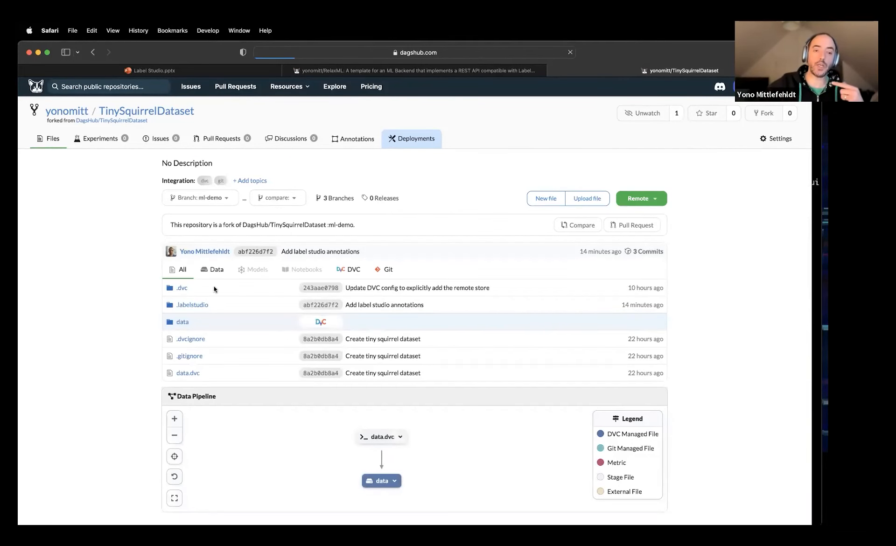
click(181, 322)
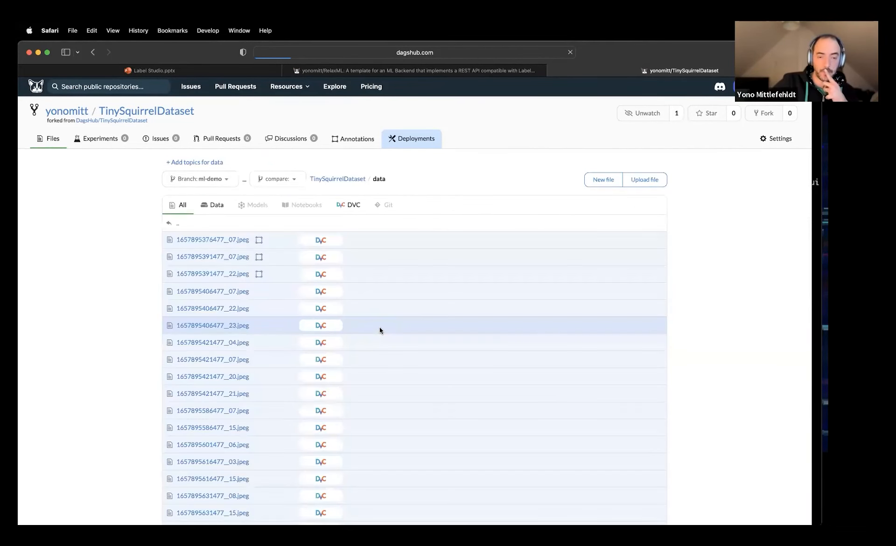
scroll(379, 326, down, 2)
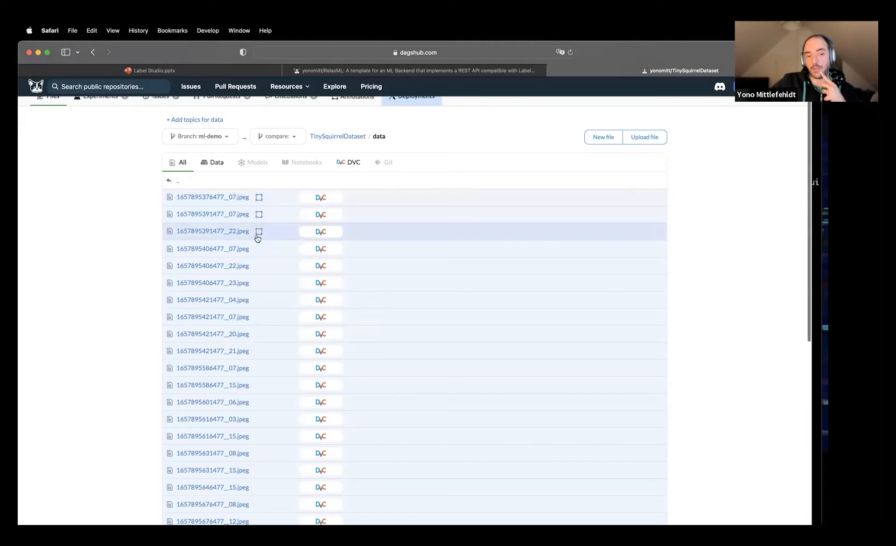
scroll(256, 233, down, 5)
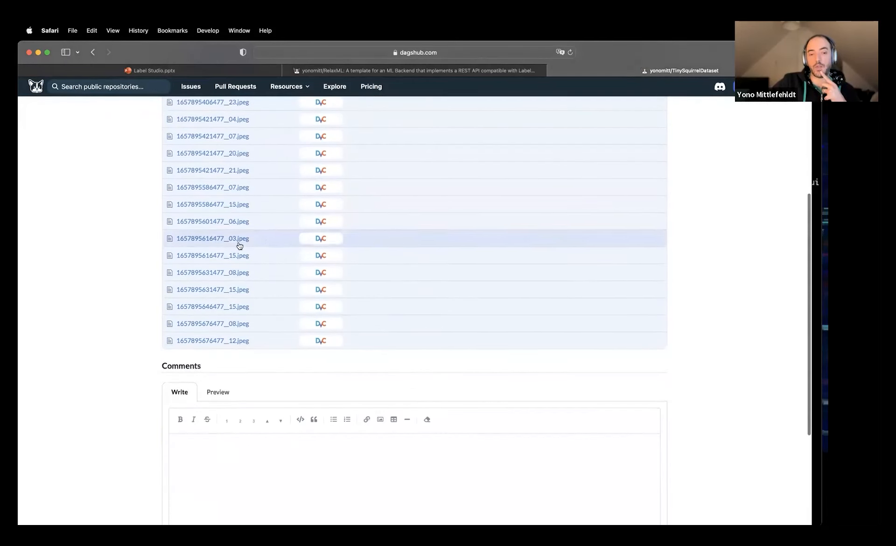
scroll(243, 326, up, 5)
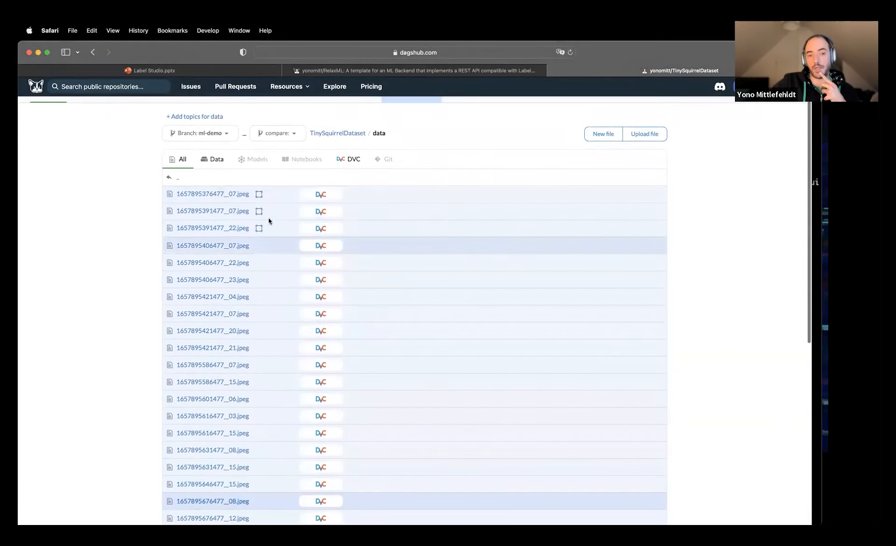
click(228, 193)
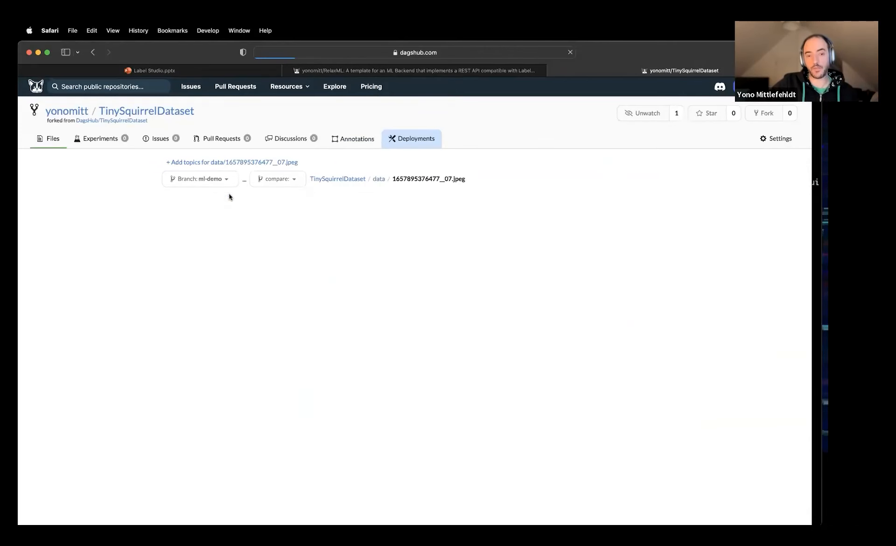
scroll(262, 240, down, 3)
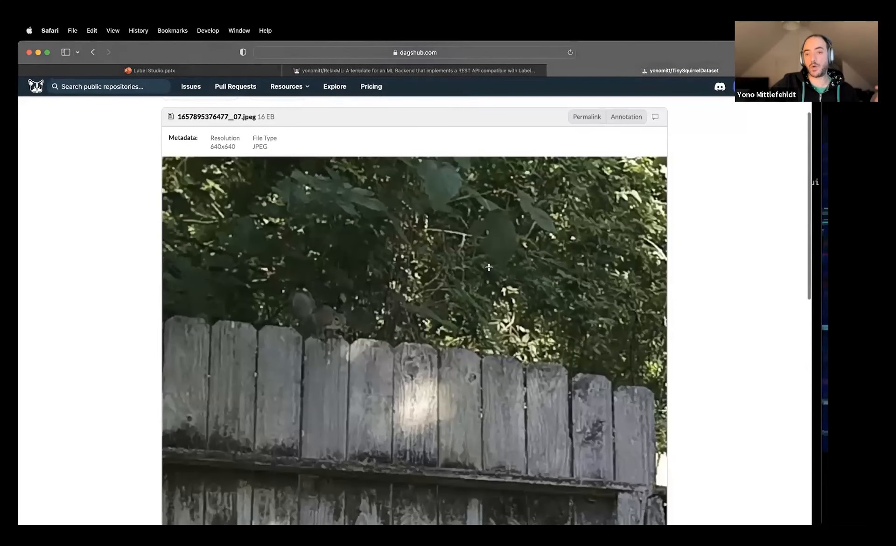
scroll(620, 133, up, 2)
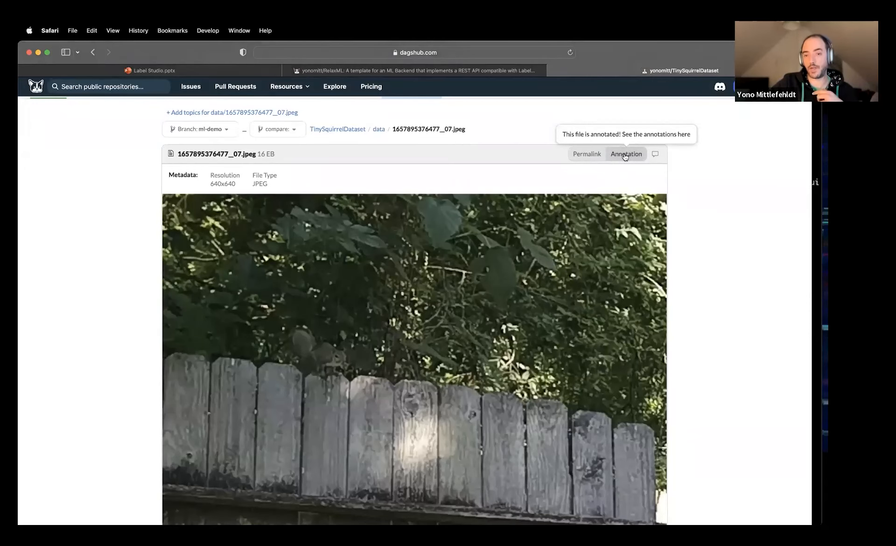
click(625, 154)
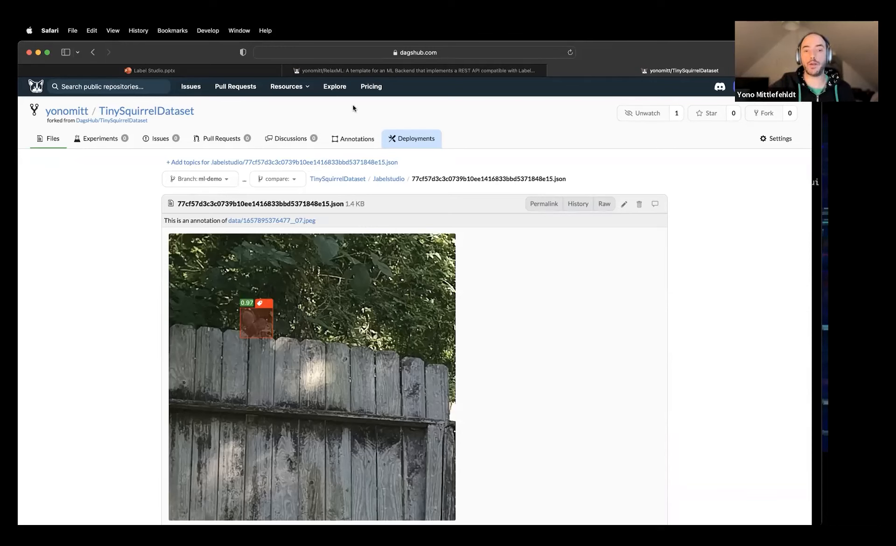
- Create an annotation project named demo that commits to a new branch my-cool-demo based on main
click(349, 140)
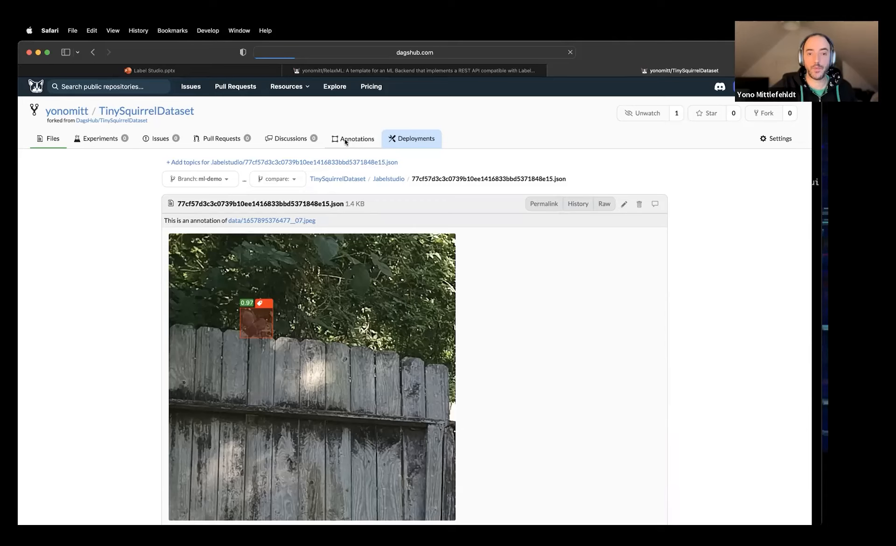
click(293, 139)
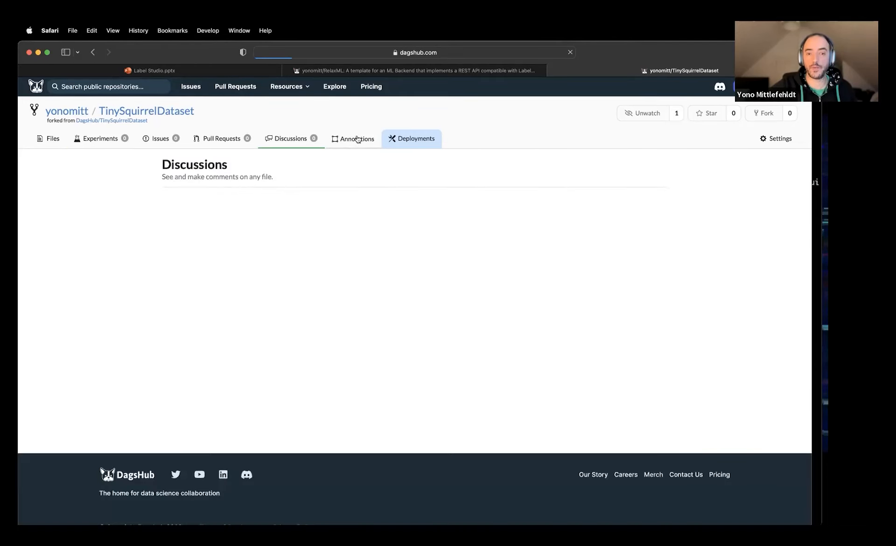
click(357, 138)
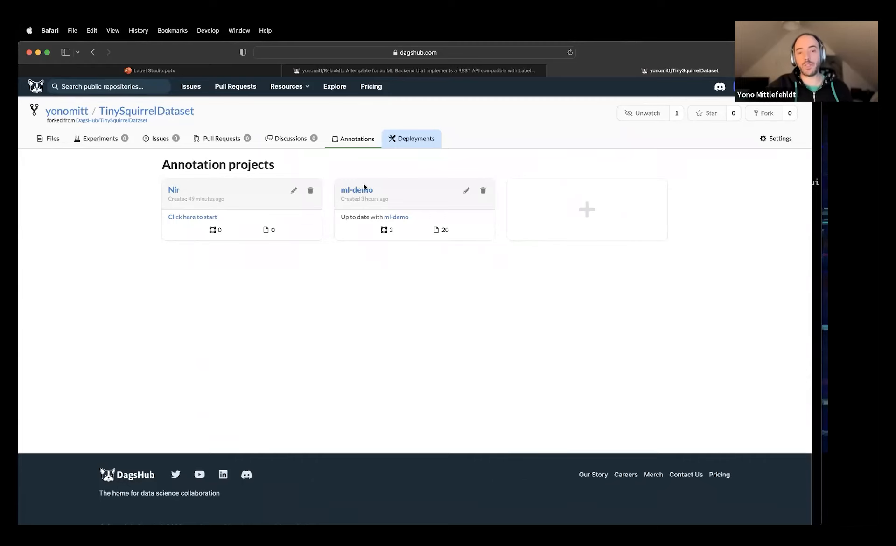
click(588, 209)
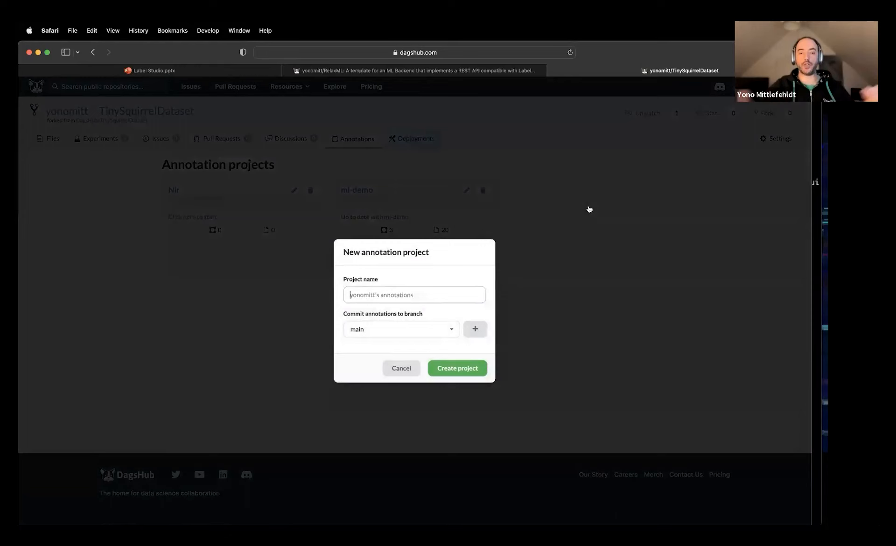
text(demo)
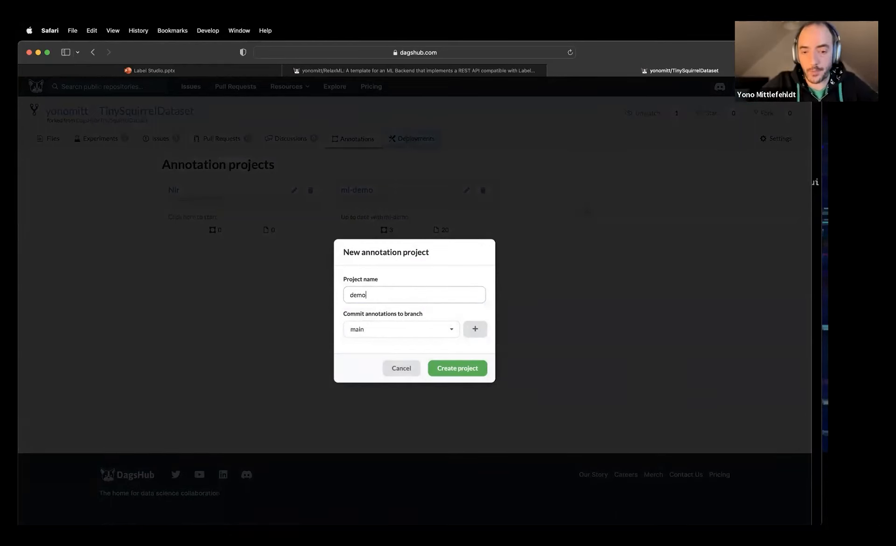
click(472, 332)
click(392, 345)
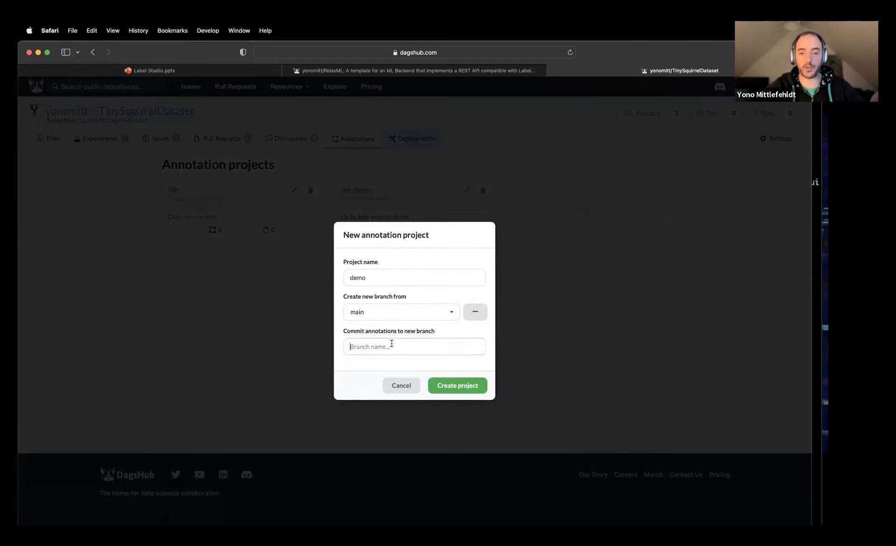
text(my-cool-demo)
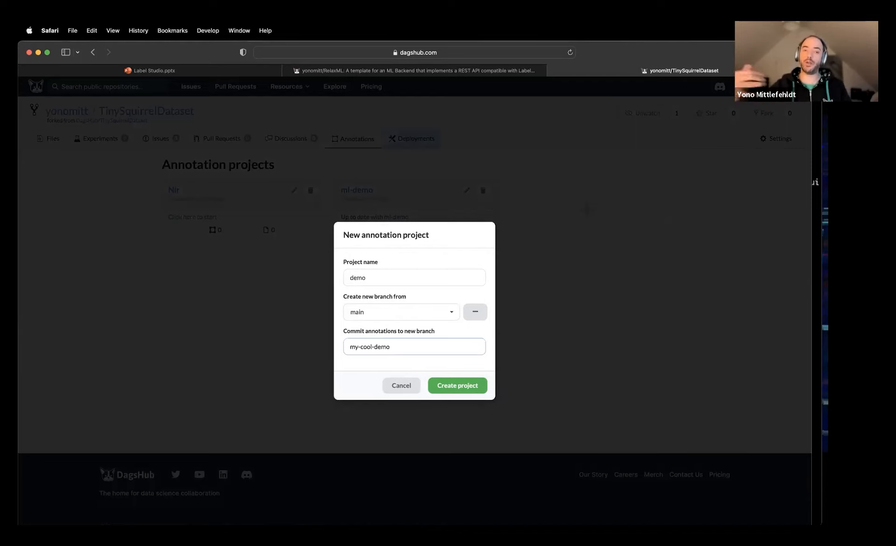
click(466, 387)
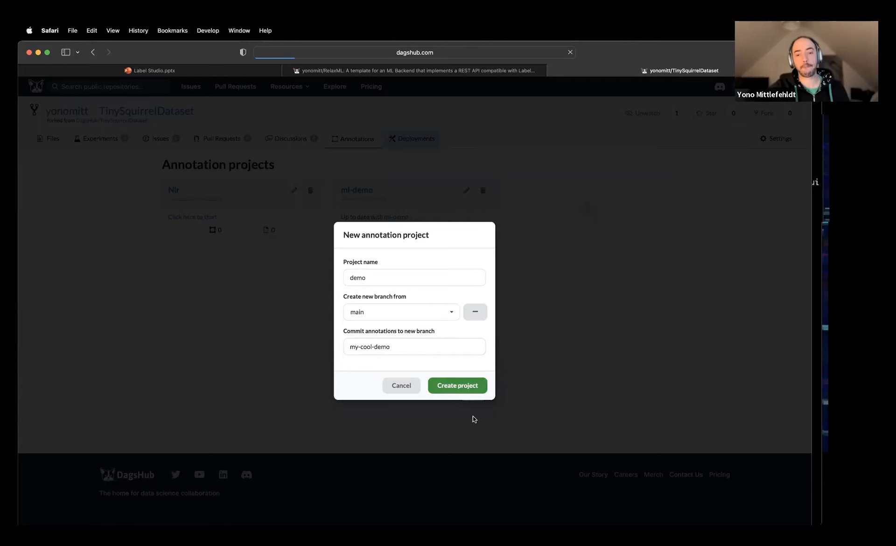
click(467, 386)
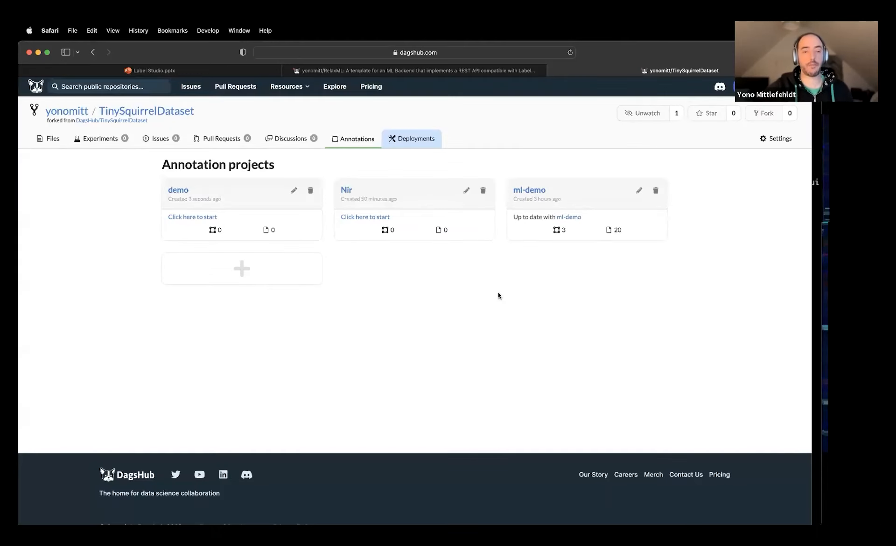
- Apply the Semantic Segmentation with Polygons template to the demo project's labeling interface and remove its Airplane and Car labels
click(190, 216)
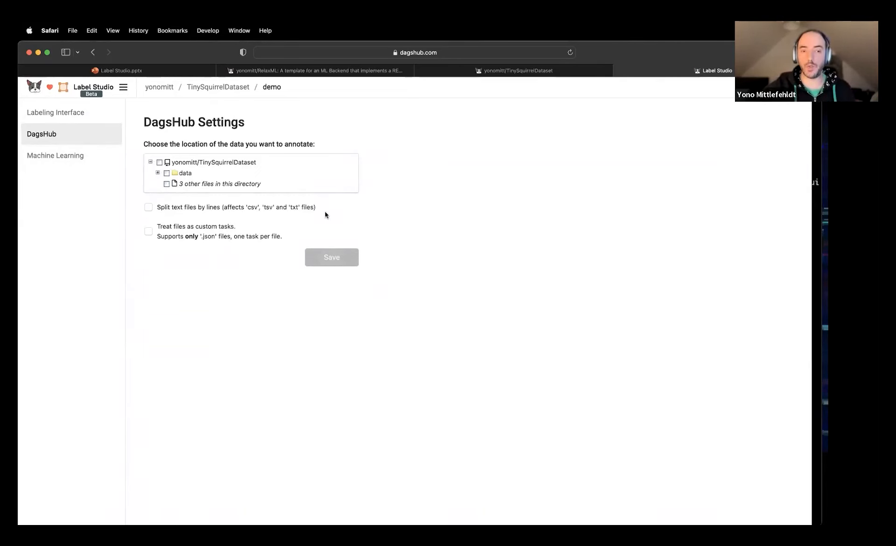
click(66, 113)
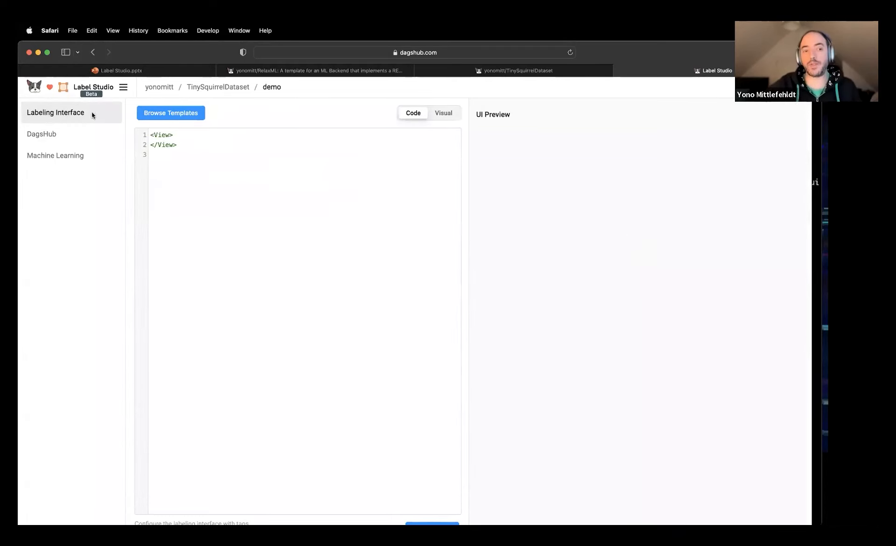
click(153, 110)
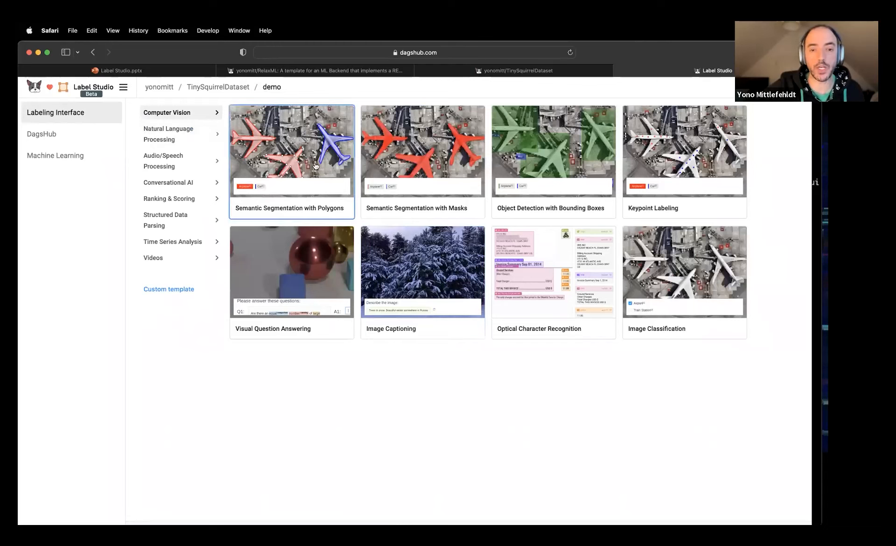
click(302, 146)
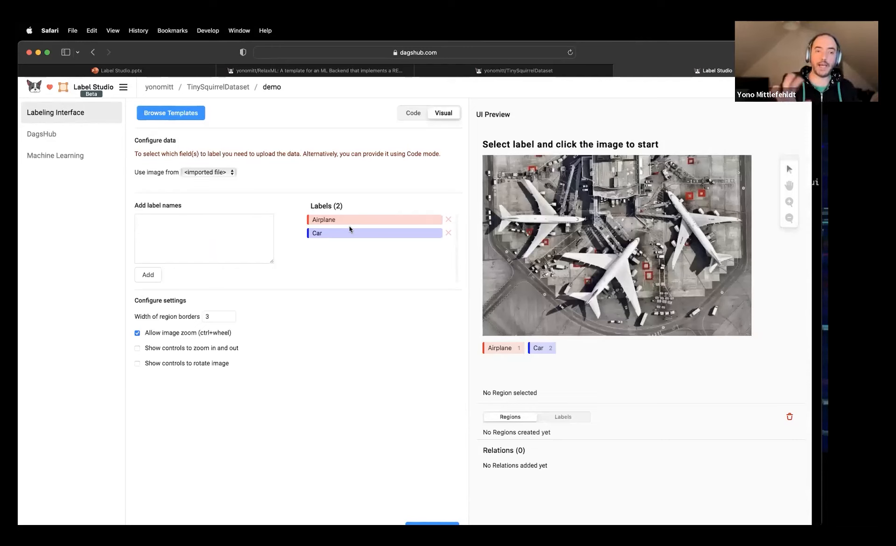
click(448, 220)
click(448, 219)
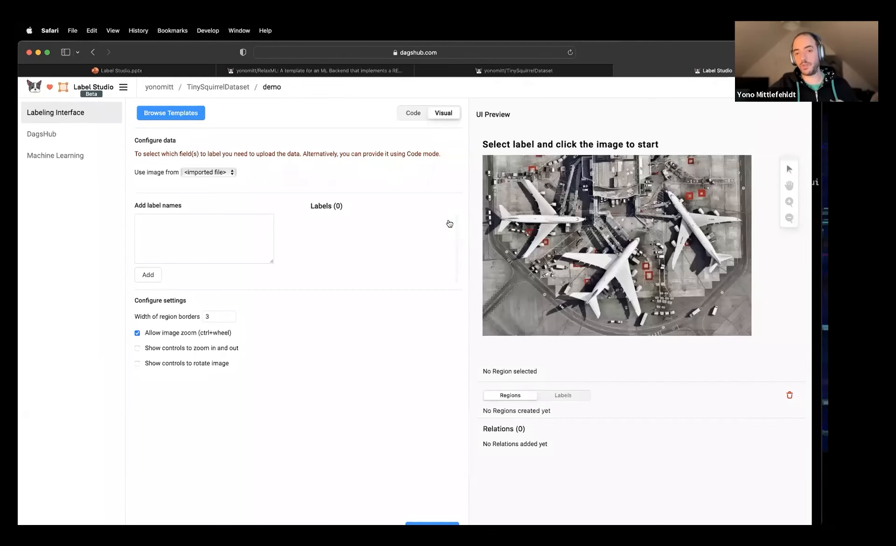
- Add a label named squirrel to the demo project's labeling interface
click(199, 251)
text(sq)
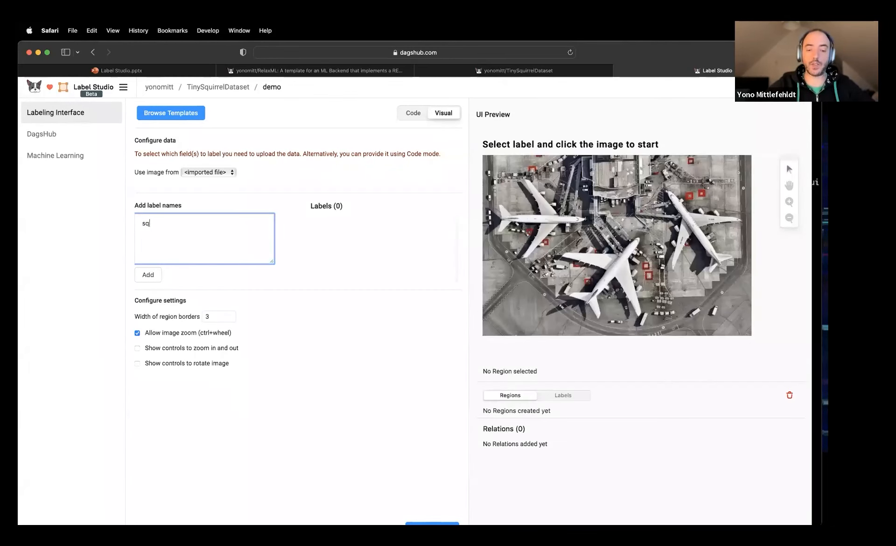
text(uirrel)
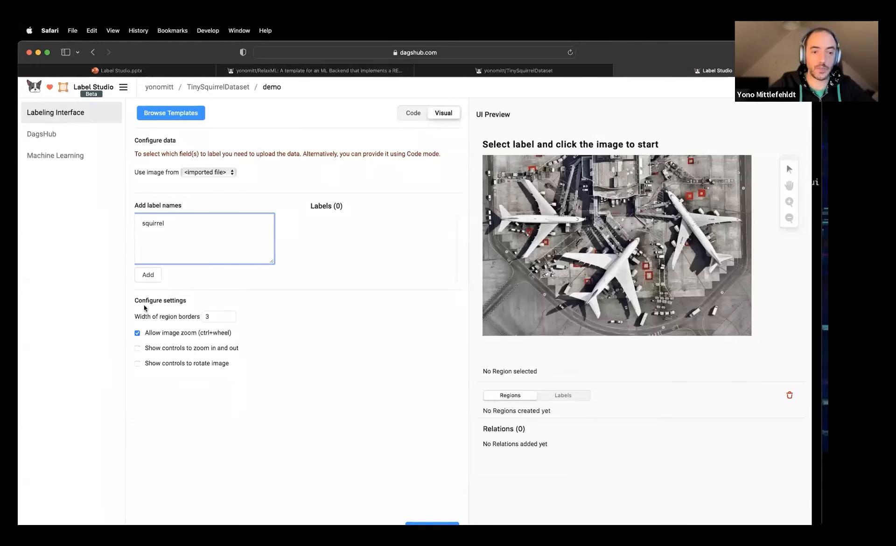
click(147, 275)
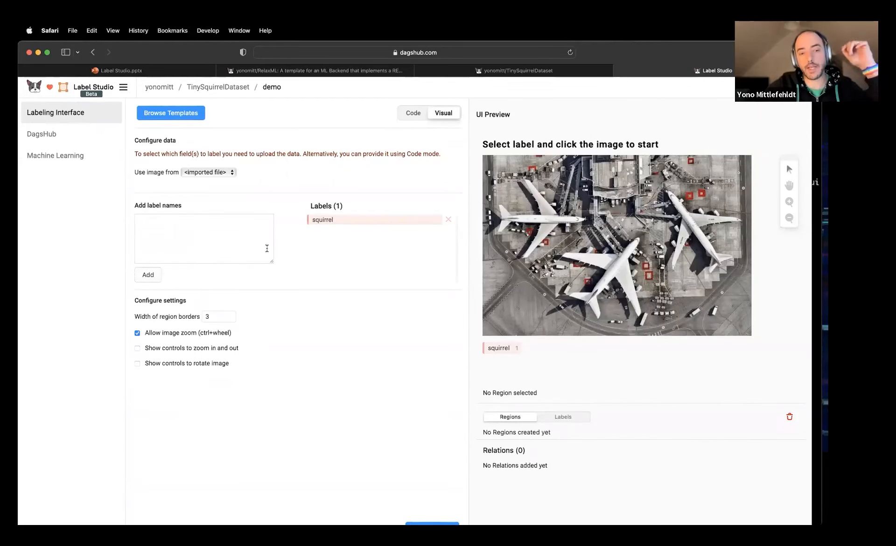
- Change the squirrel label's color to blue and enable the controls to zoom in and out of the image
click(307, 220)
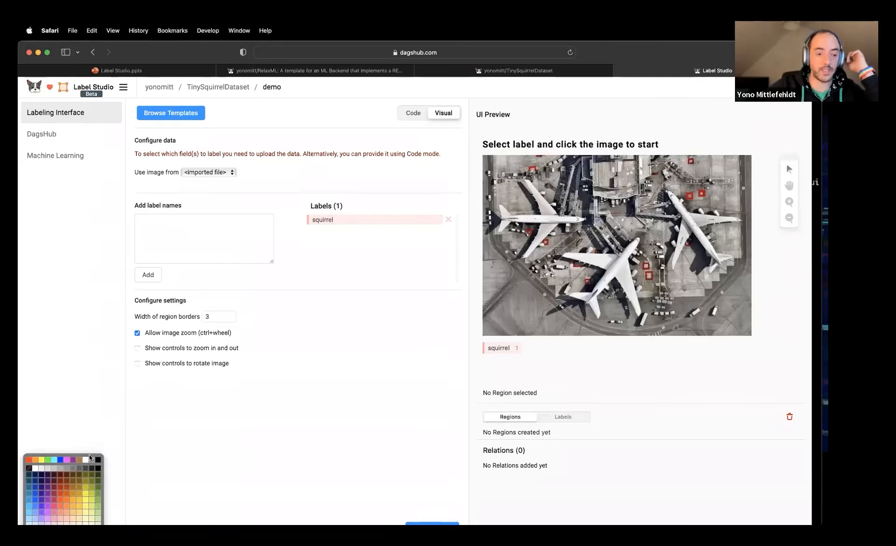
click(61, 461)
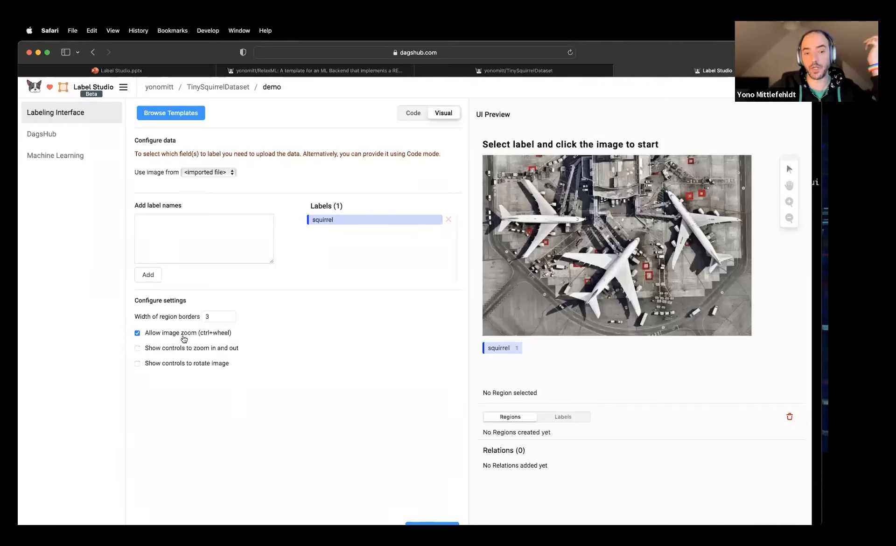
click(148, 349)
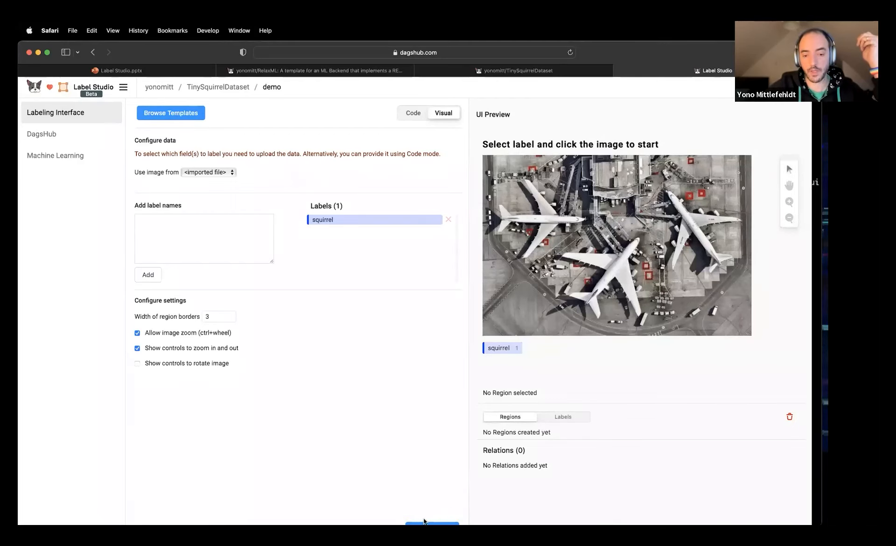
- Set the repository's data folder with its 20 files as the data to annotate and save the DagsHub settings
click(41, 134)
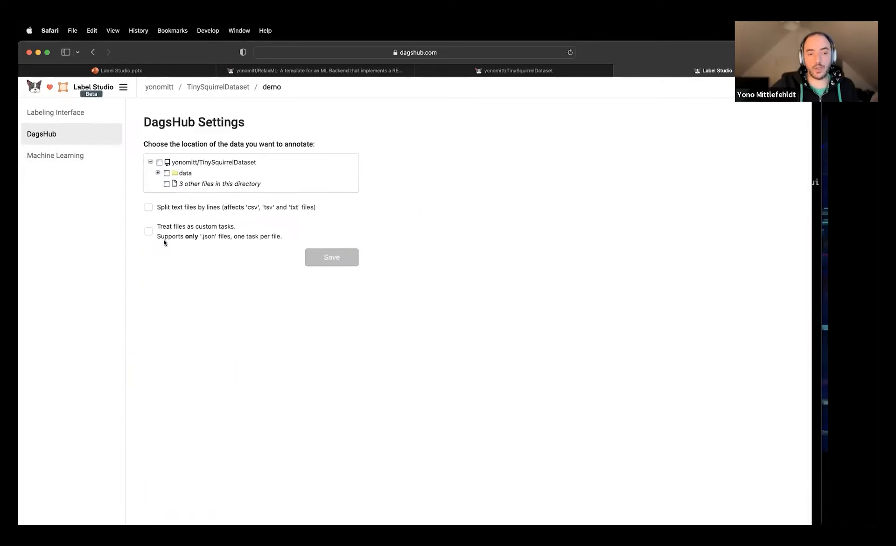
click(158, 172)
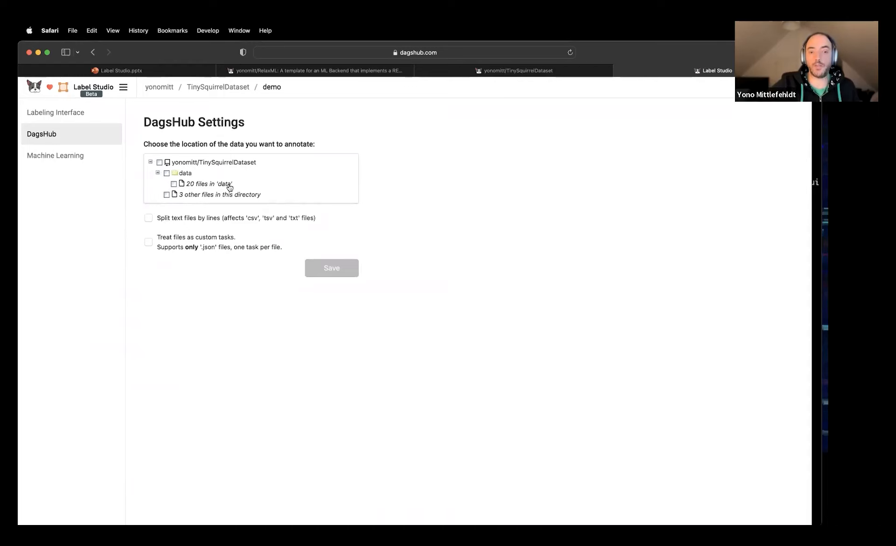
click(166, 174)
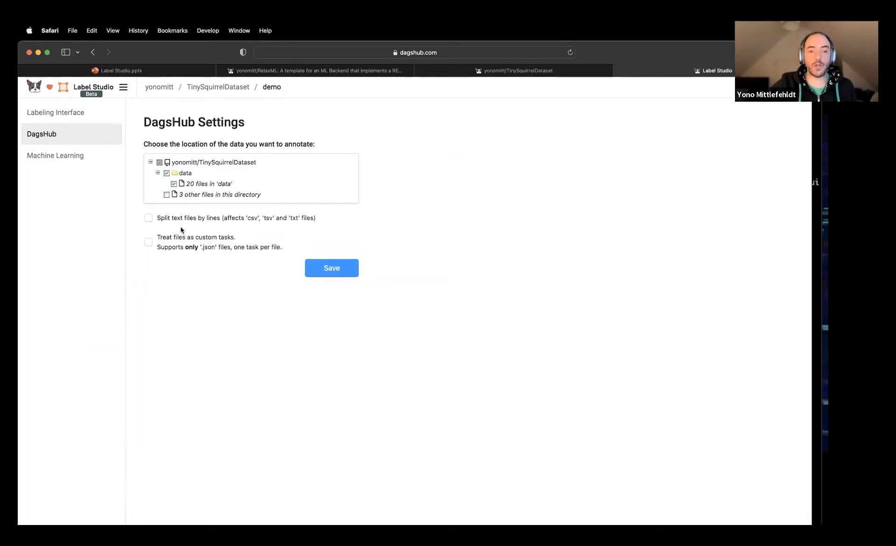
click(332, 269)
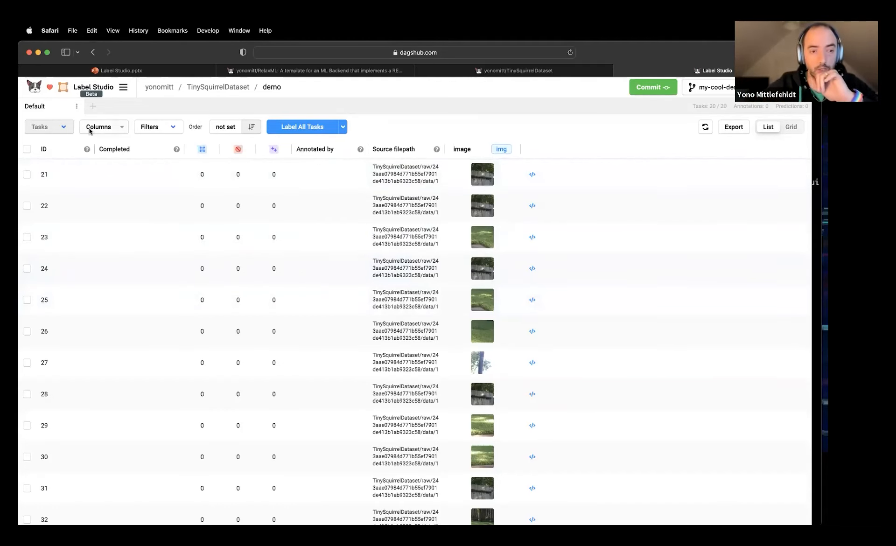
- Hide the Predictions and Source filepath columns in the demo project's task list
click(124, 128)
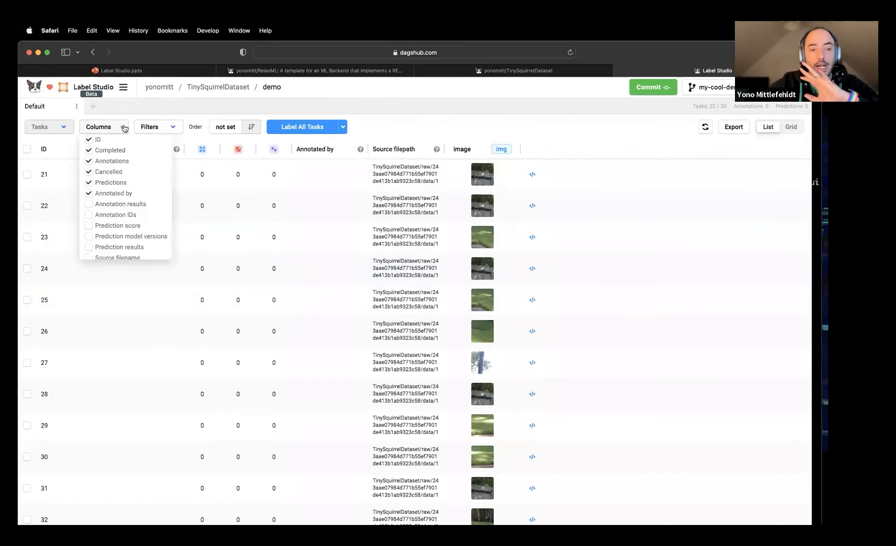
scroll(120, 205, down, 2)
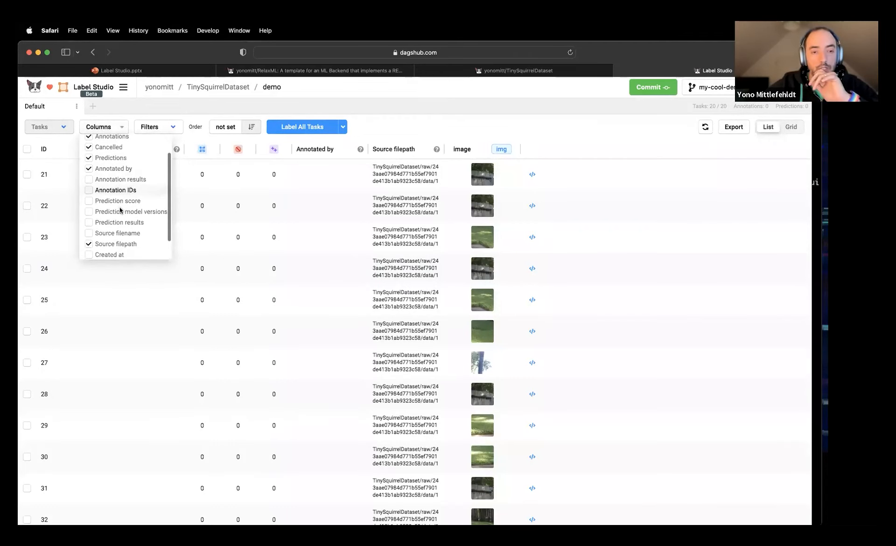
scroll(119, 219, up, 1)
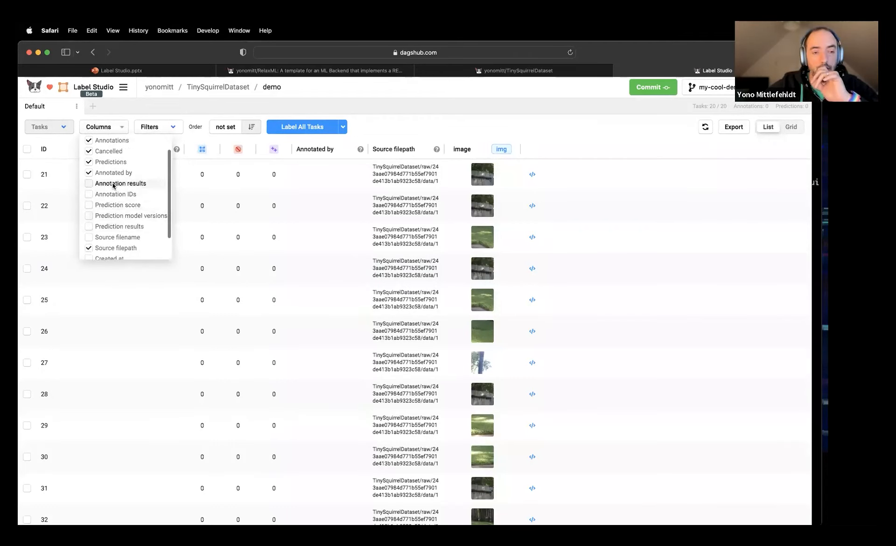
scroll(112, 184, up, 1)
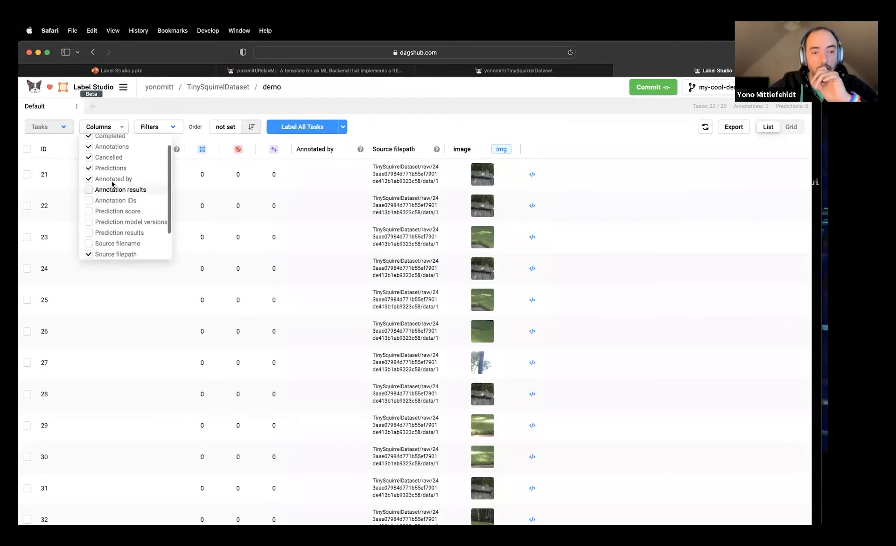
click(89, 169)
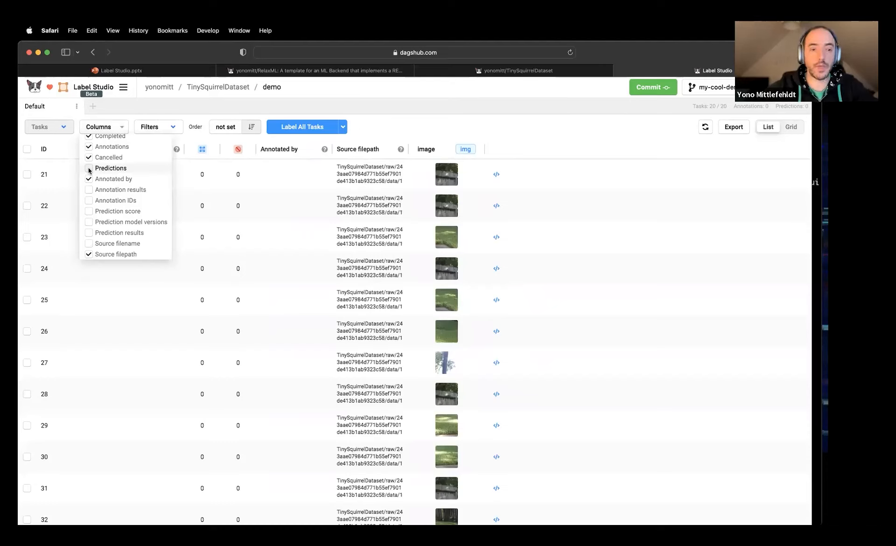
scroll(96, 210, down, 1)
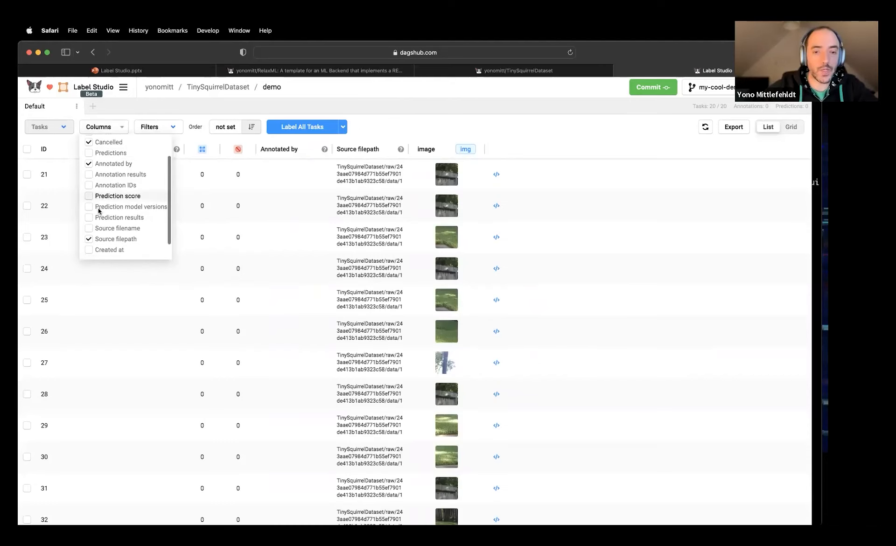
click(88, 236)
- Show the Created at column in the task list, leaving Annotation IDs hidden
scroll(97, 212, up, 2)
scroll(99, 213, up, 1)
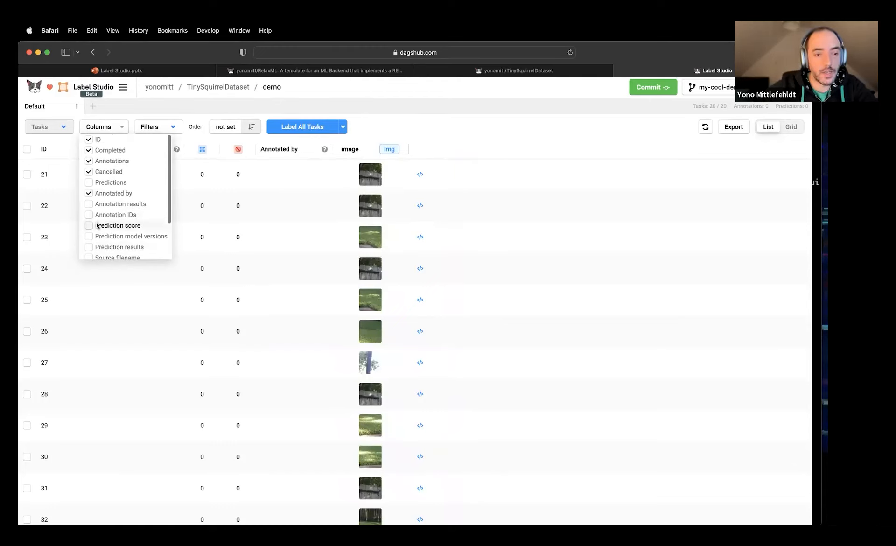
scroll(94, 225, down, 3)
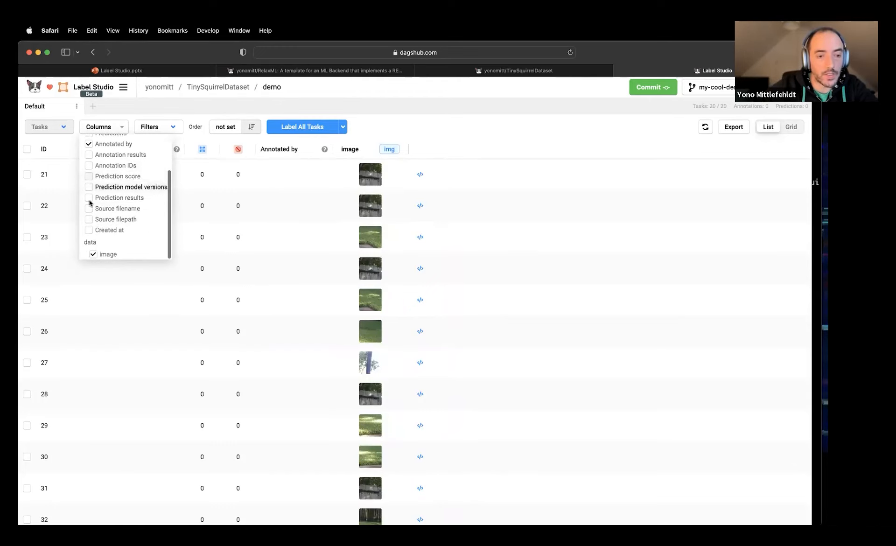
click(90, 230)
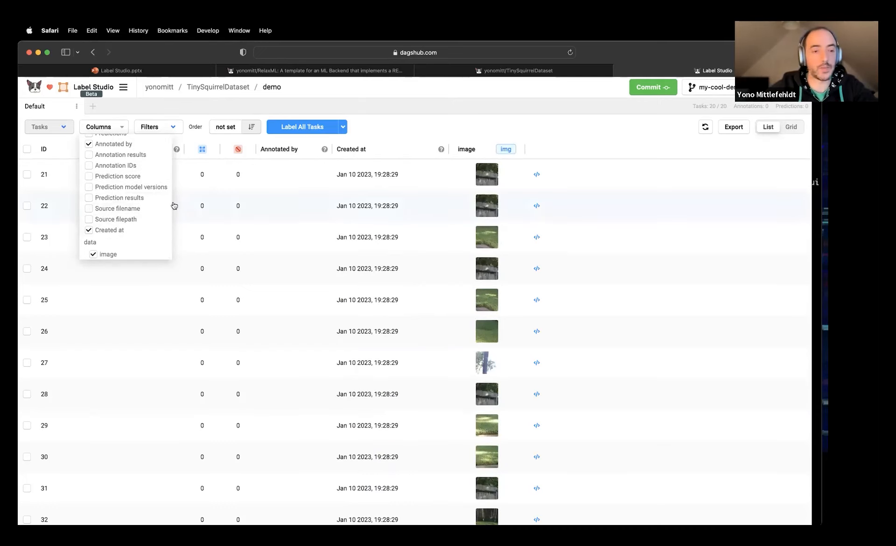
click(90, 167)
click(88, 167)
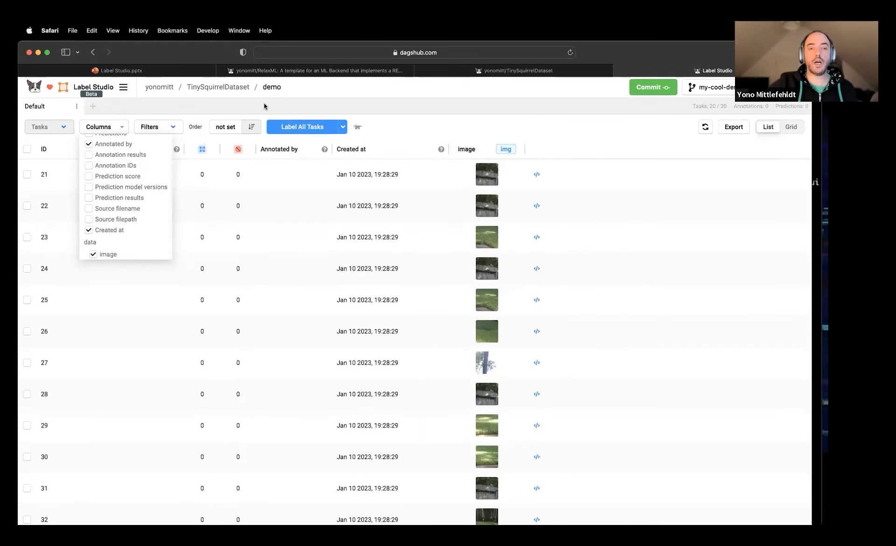
click(264, 105)
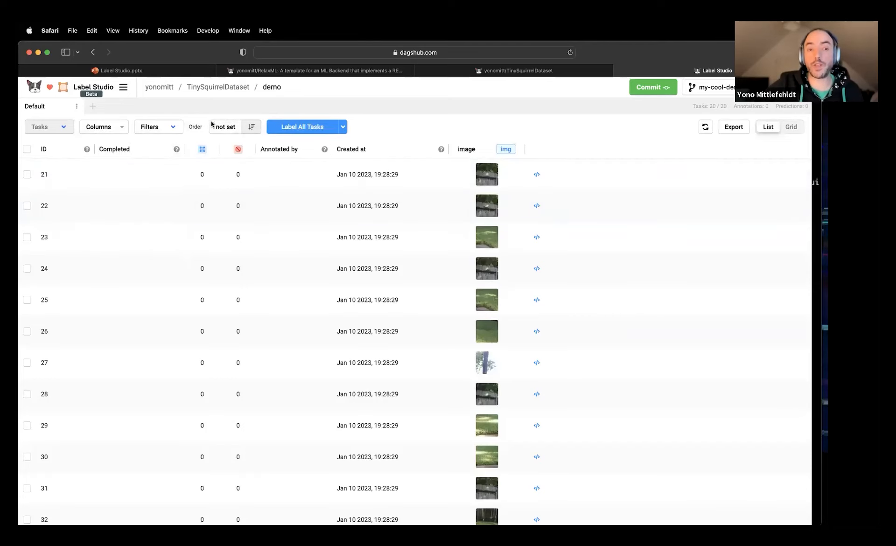
click(226, 127)
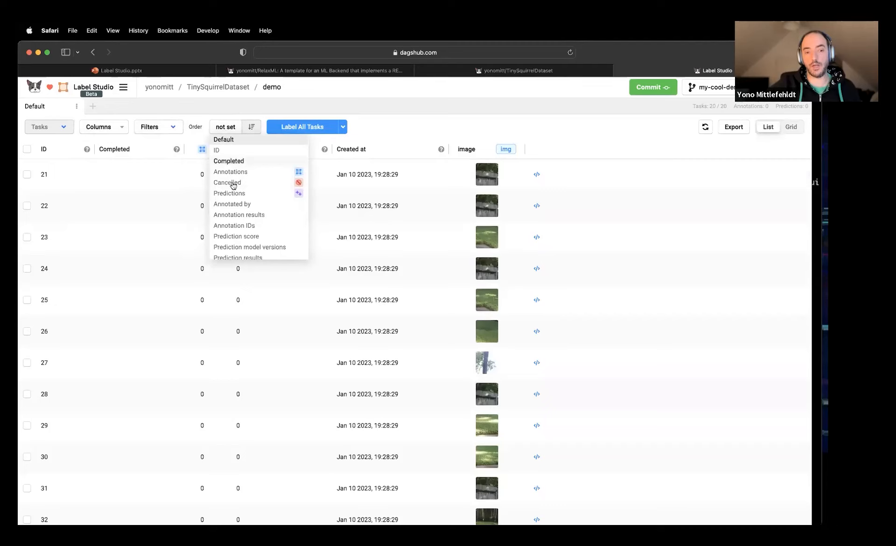
scroll(232, 217, down, 2)
scroll(234, 215, up, 2)
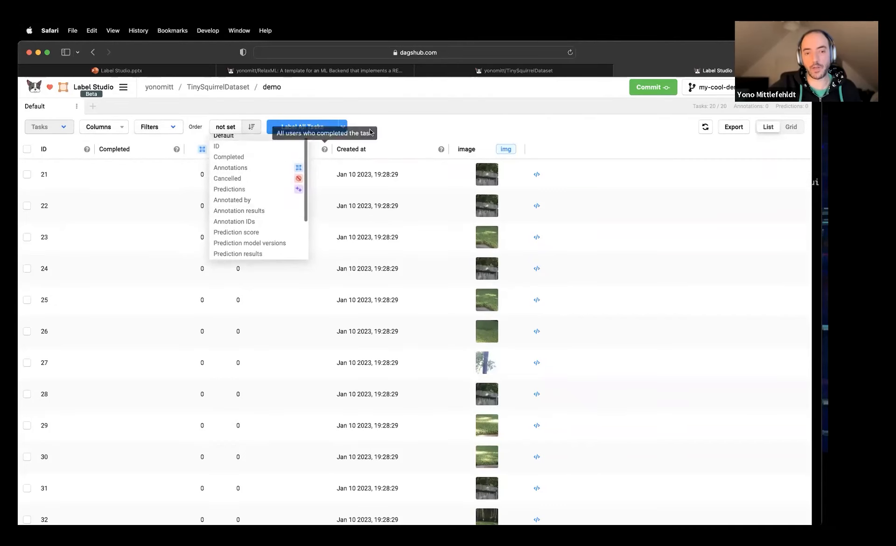
click(394, 135)
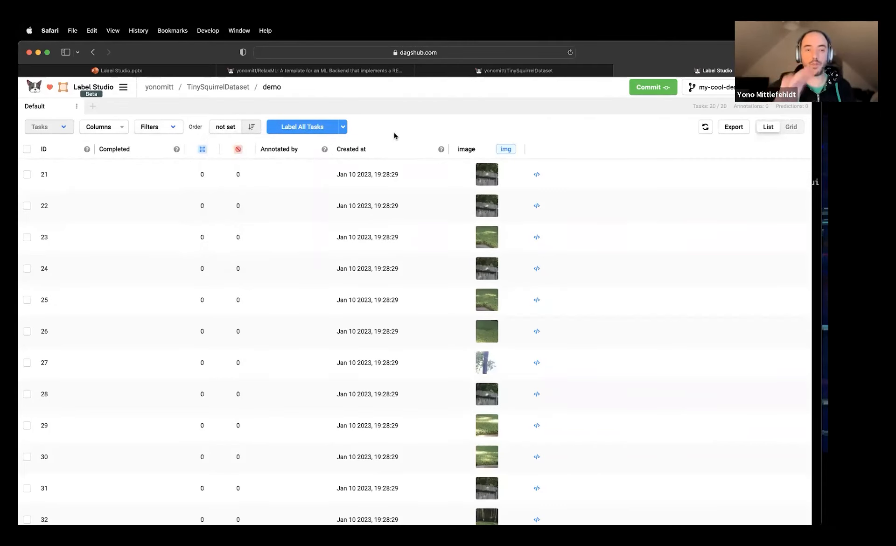
- Select tasks 21, 22, 23 and 24 and start labeling them
click(27, 174)
click(27, 205)
click(27, 237)
click(27, 269)
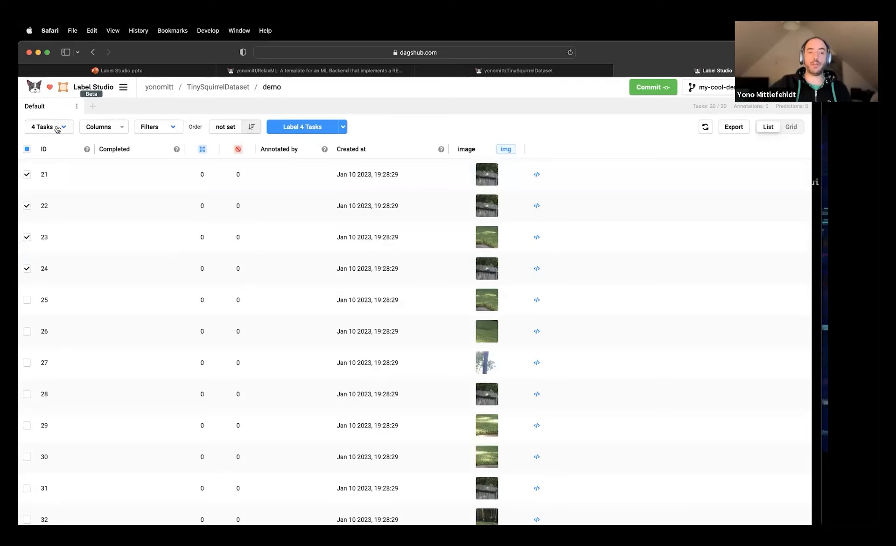
click(306, 126)
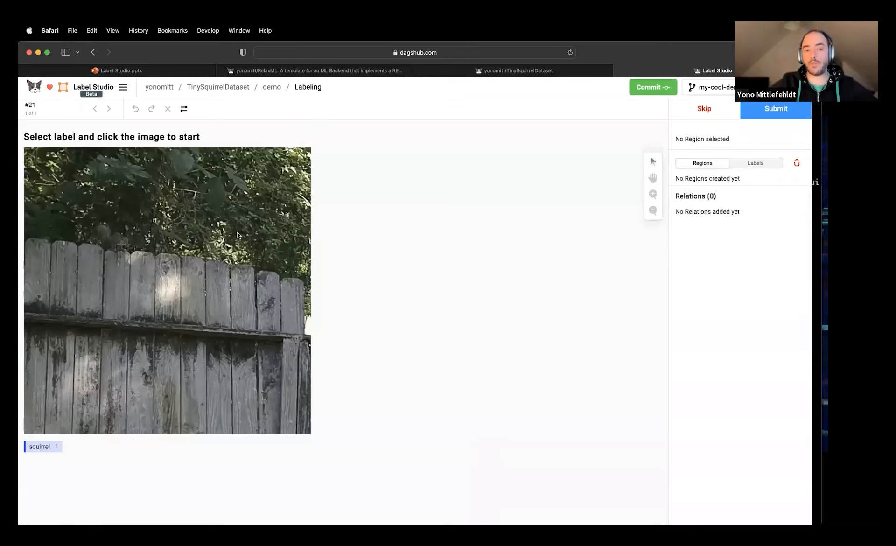
- Outline the squirrel above the fence in task 21 with a squirrel-labelled polygon around its tail, body and head, and submit the annotation
click(41, 447)
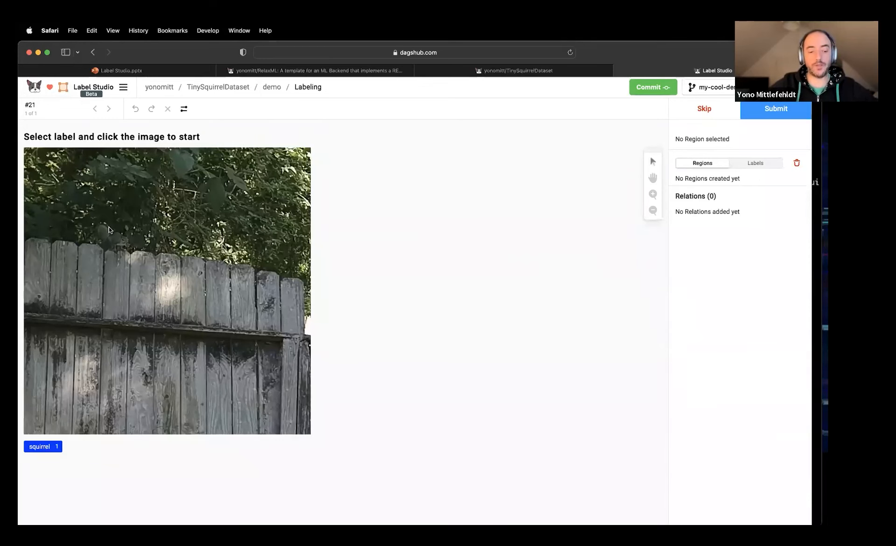
click(653, 194)
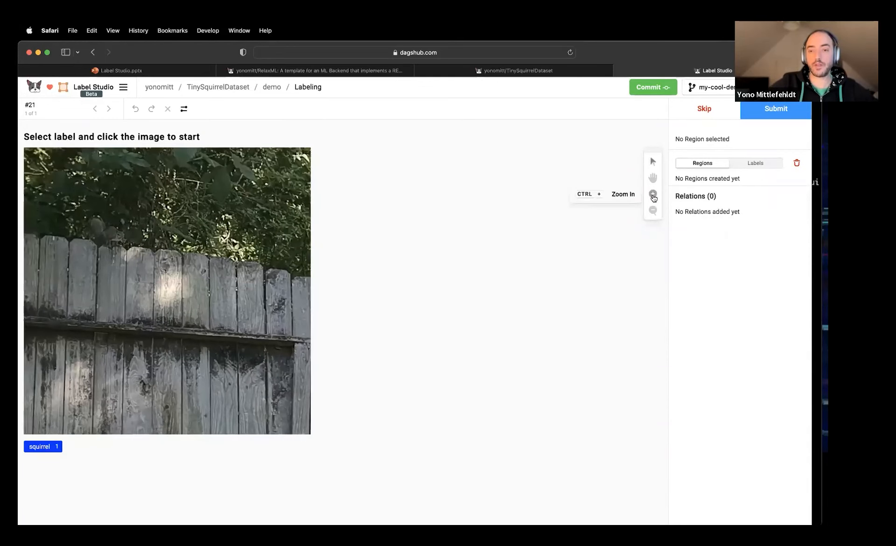
click(651, 193)
click(650, 193)
click(650, 192)
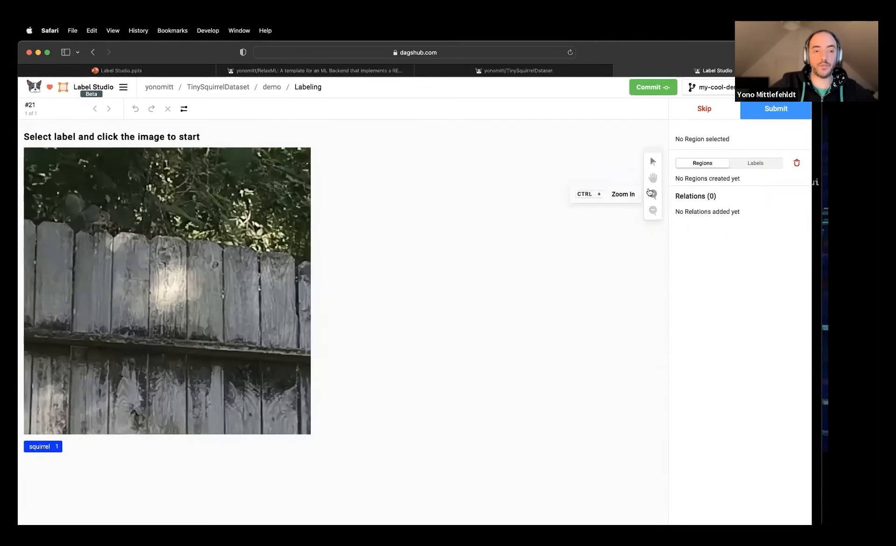
click(650, 193)
click(651, 193)
click(650, 193)
click(650, 192)
click(651, 193)
click(652, 177)
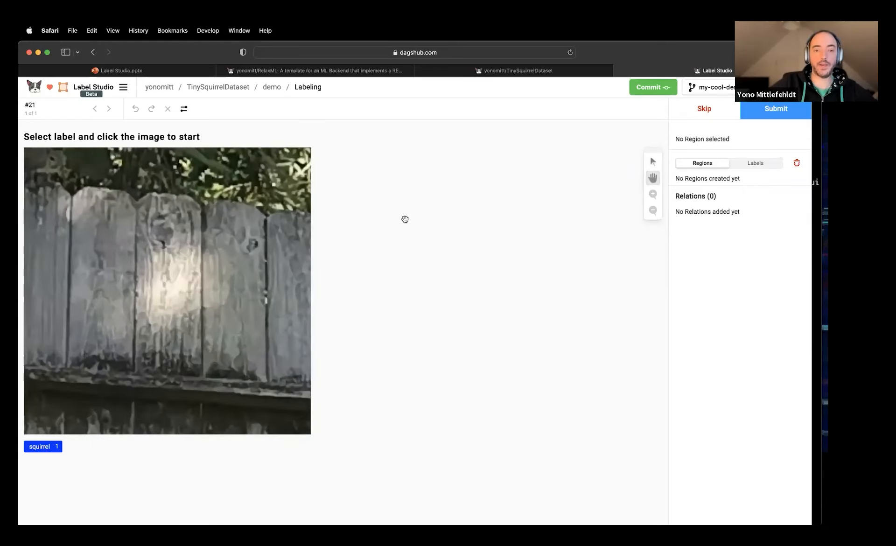
drag(259, 331, 285, 386)
drag(226, 356, 304, 414)
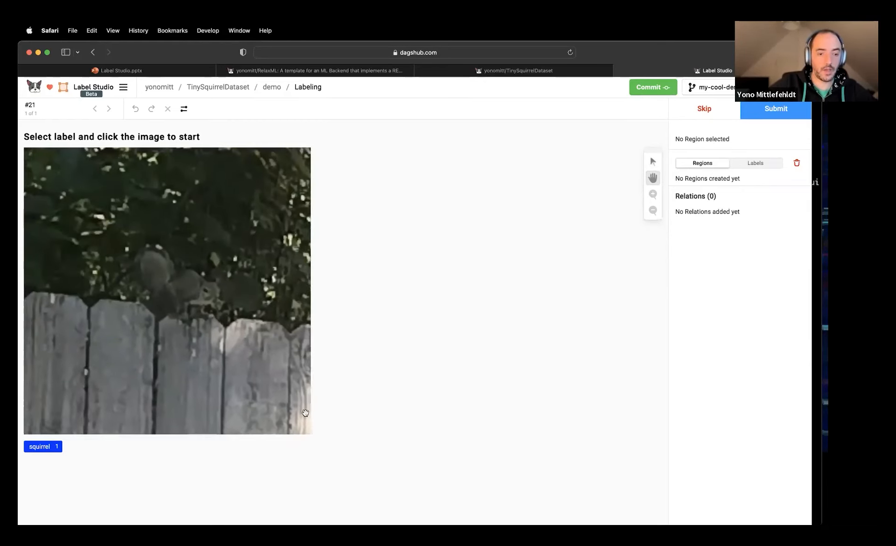
click(653, 193)
click(653, 194)
click(653, 194)
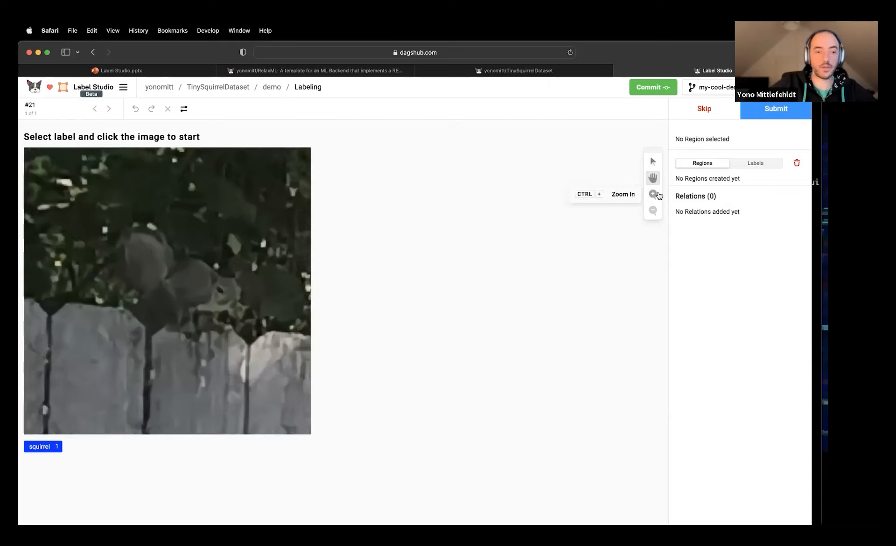
click(653, 194)
click(653, 194)
click(42, 448)
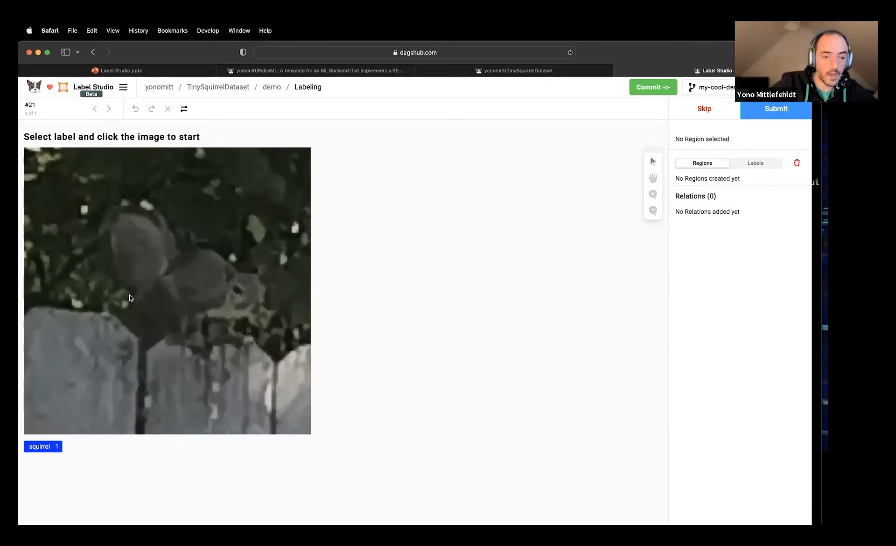
click(115, 277)
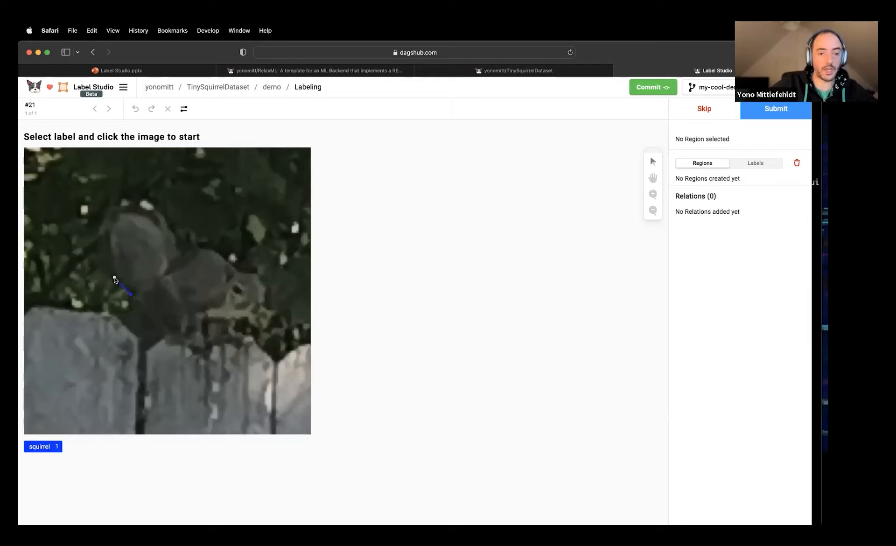
click(106, 244)
click(114, 207)
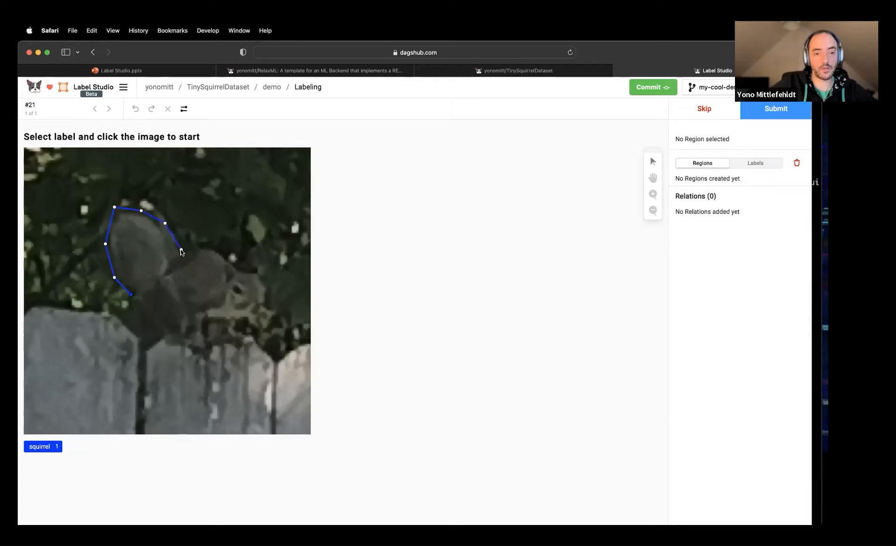
click(243, 272)
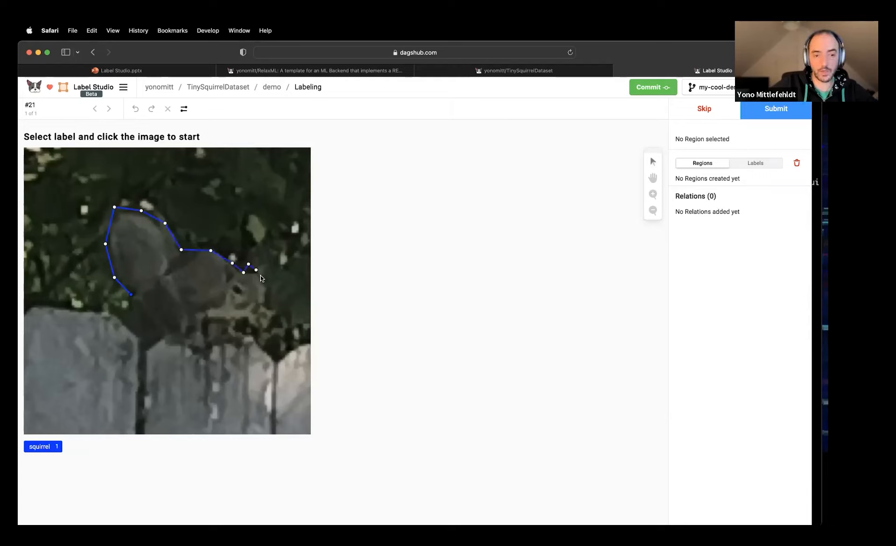
click(267, 294)
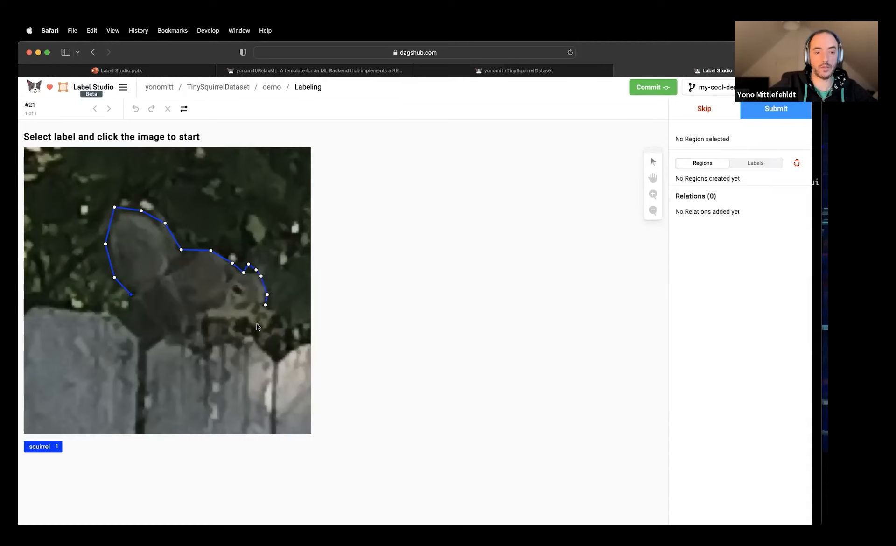
click(235, 322)
click(238, 334)
click(248, 339)
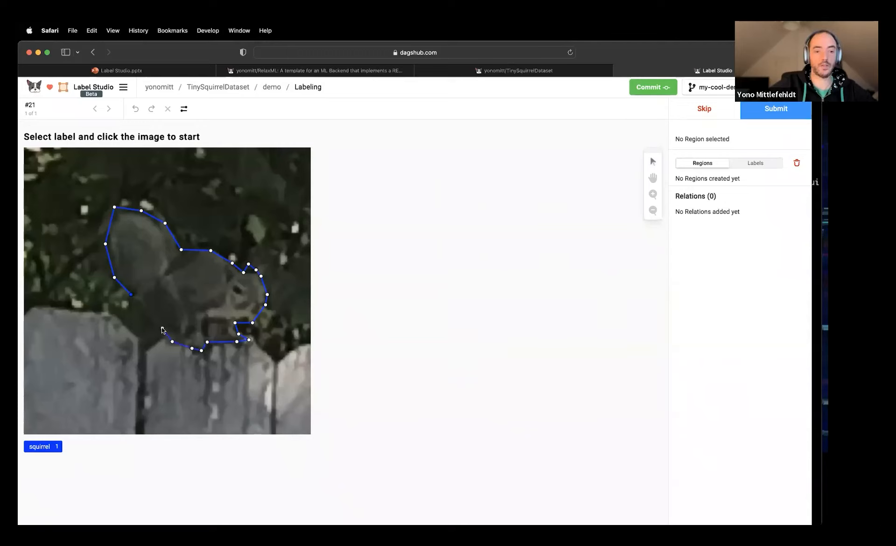
click(131, 296)
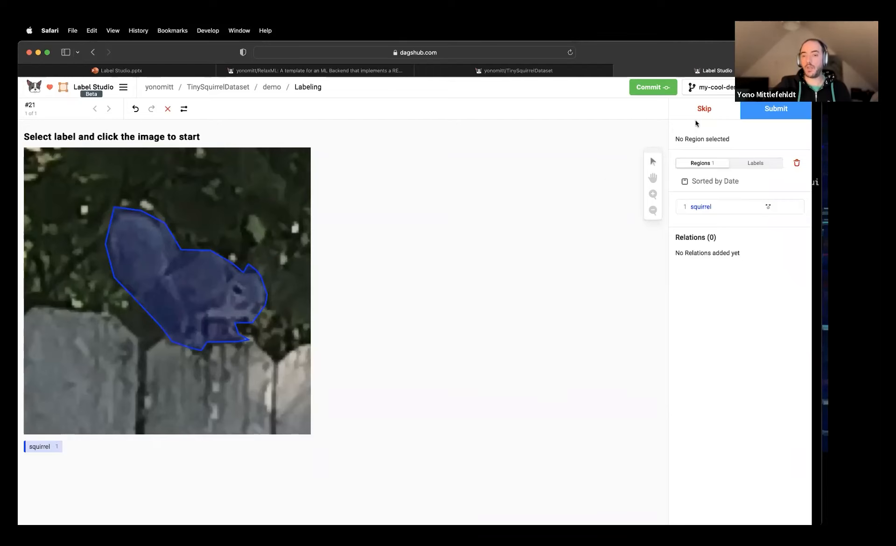
click(768, 111)
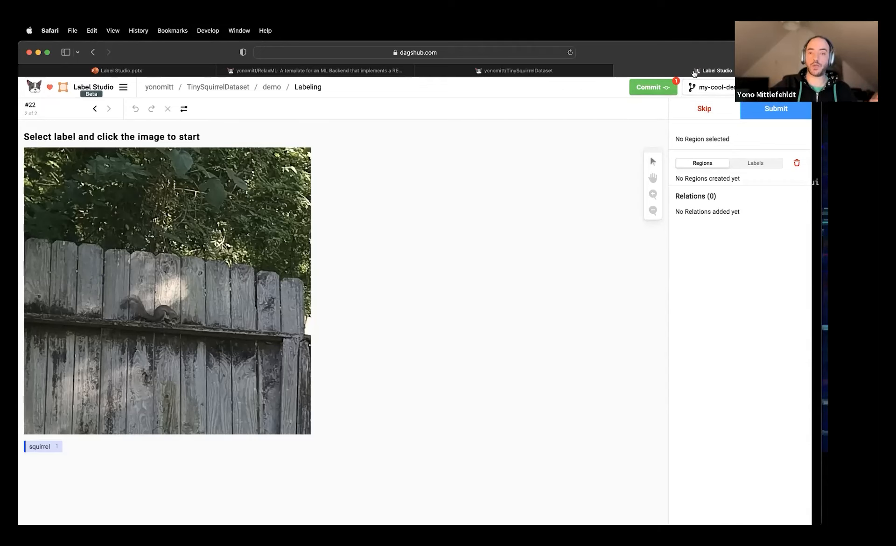
- Outline the squirrel on the fence rail in task 22 with a squirrel-labelled polygon and submit the annotation
click(148, 312)
click(179, 310)
click(180, 322)
click(167, 322)
click(140, 325)
click(134, 311)
click(129, 304)
click(119, 305)
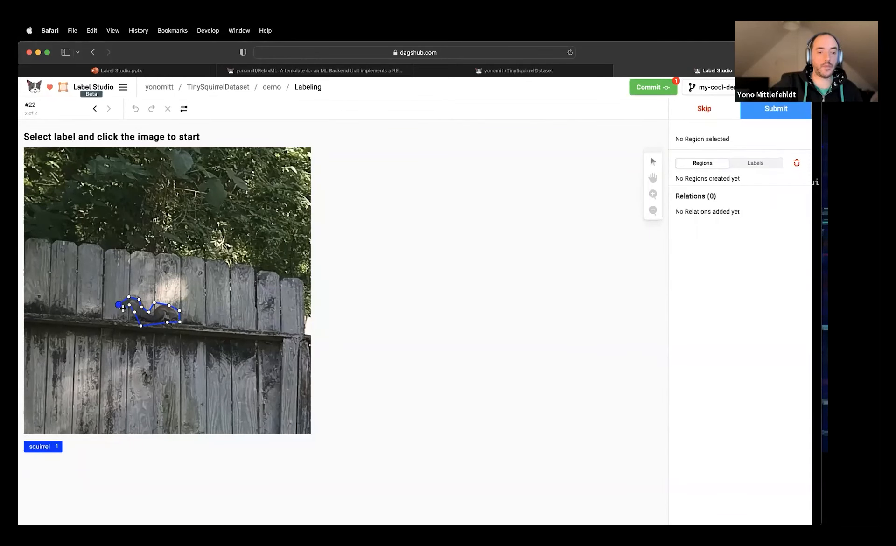
click(768, 110)
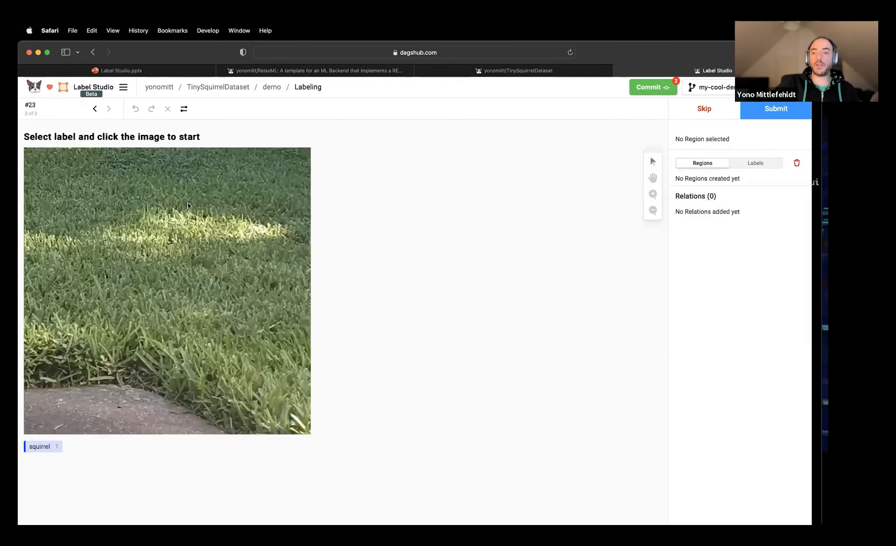
- Submit task 23 without any regions and skip task 24
click(778, 111)
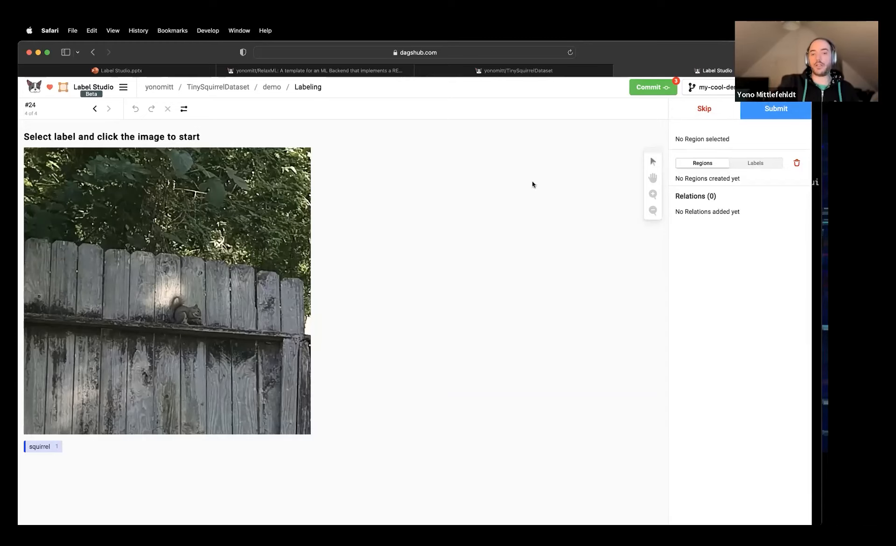
click(701, 109)
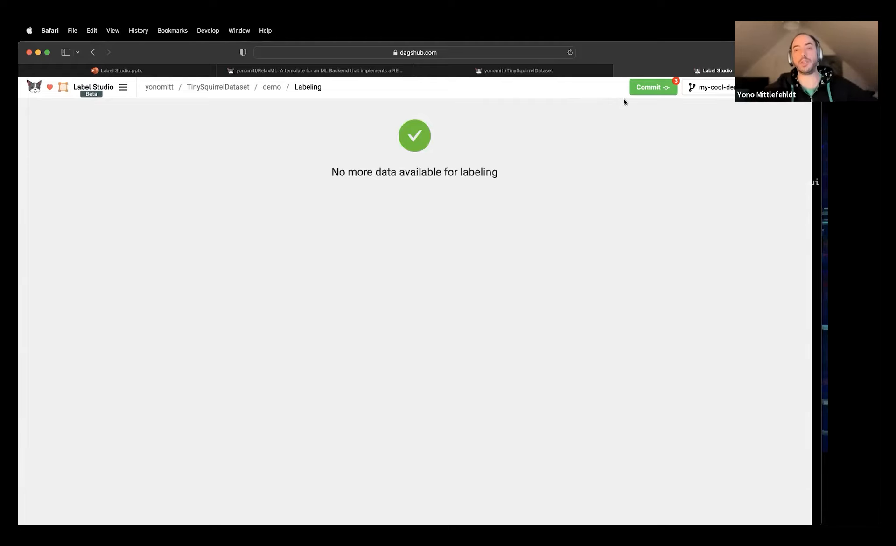
- Commit the annotations directly to the my-cool-demo branch without generating a data-science annotation file, and return to annotating
click(653, 89)
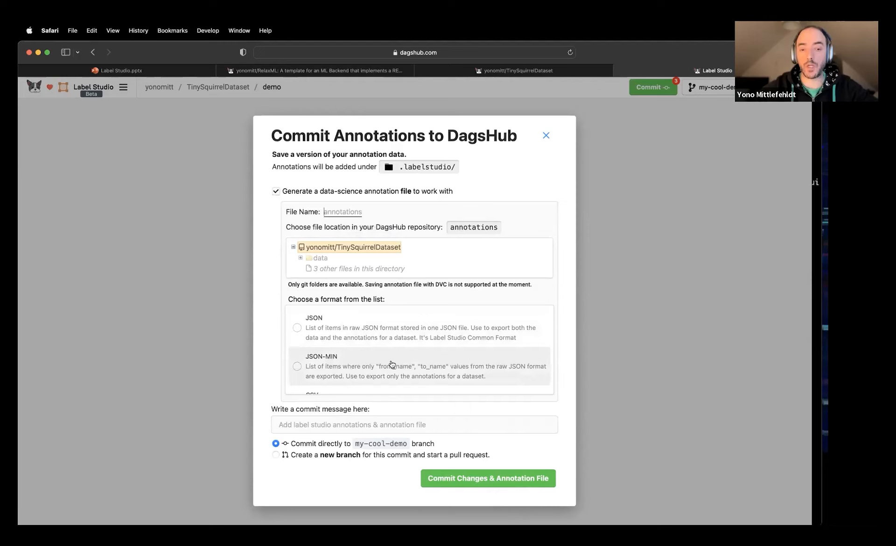
scroll(397, 345, down, 2)
scroll(397, 346, down, 3)
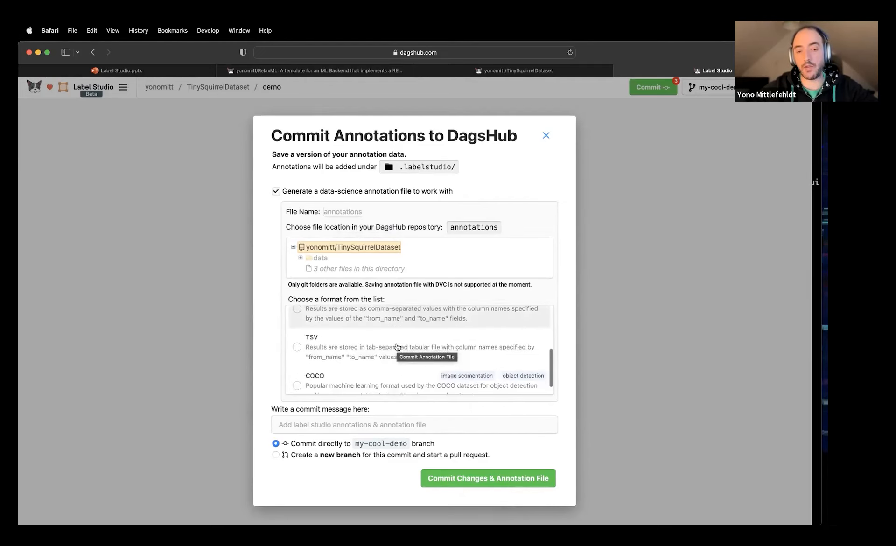
scroll(397, 346, up, 3)
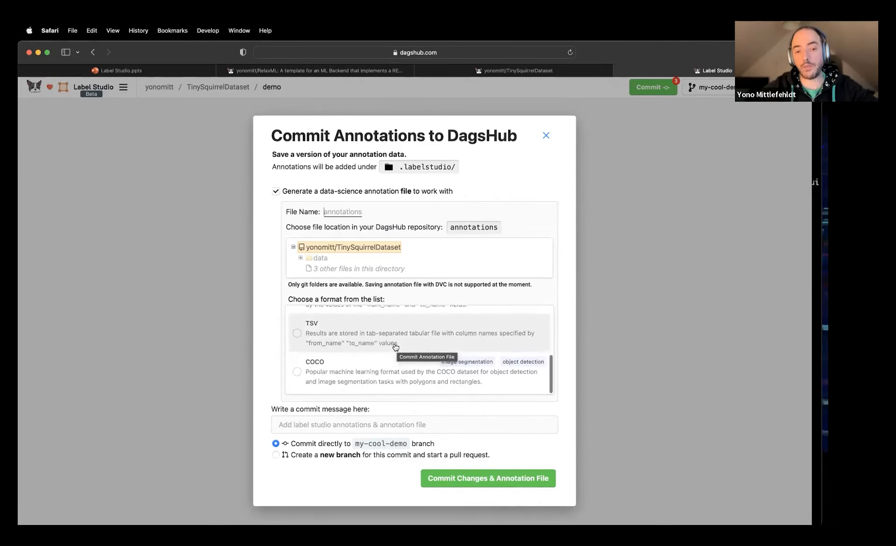
scroll(396, 347, up, 2)
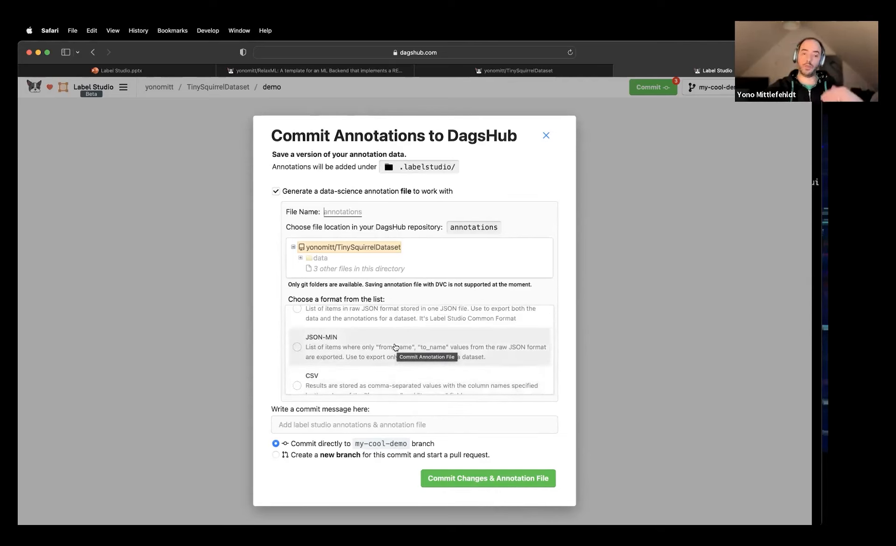
scroll(395, 347, down, 5)
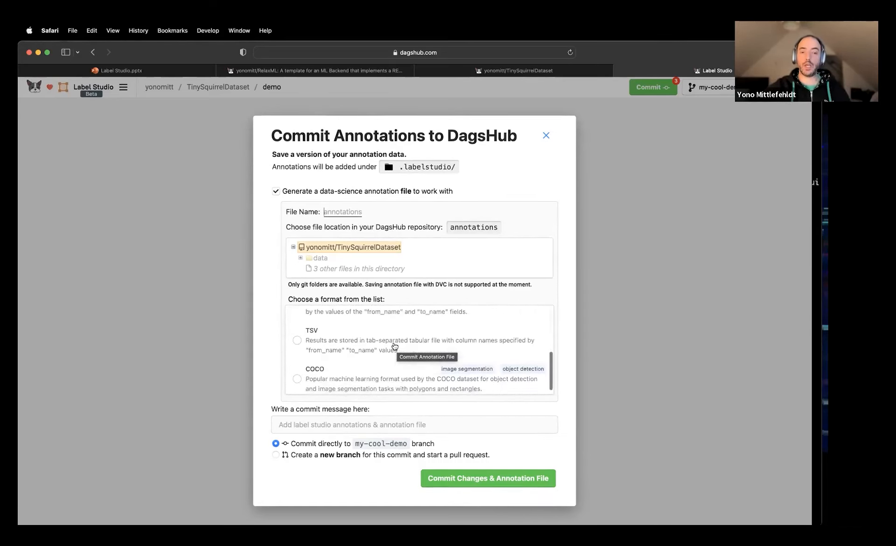
click(276, 191)
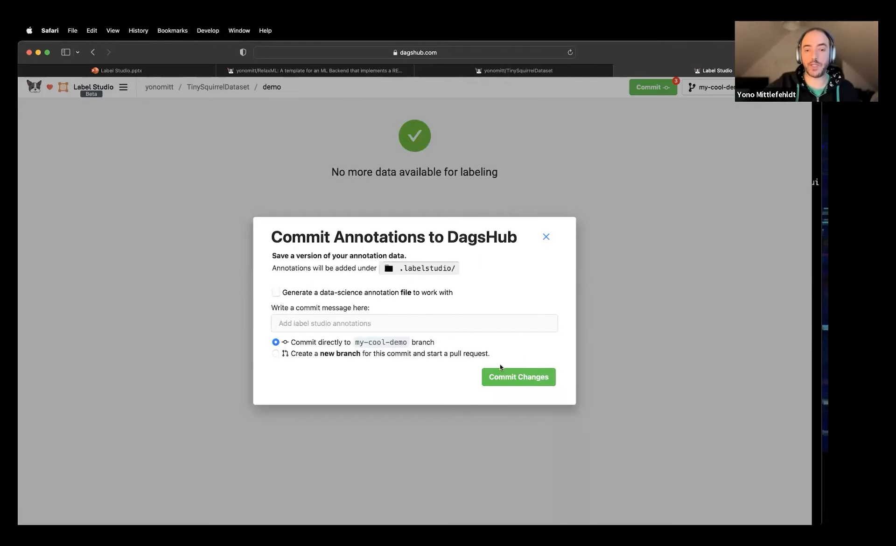
click(511, 378)
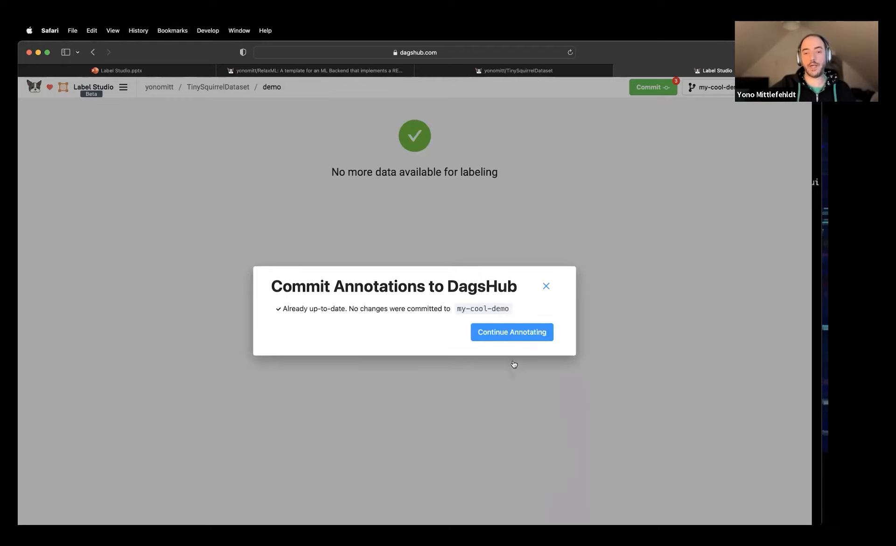
click(517, 343)
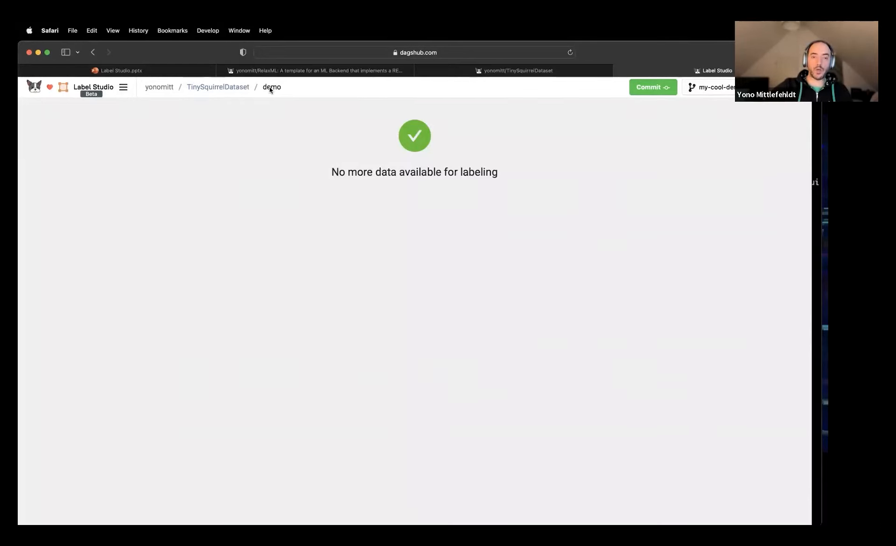
- Go back to the TinySquirrelDataset repository's annotation projects and reopen the demo project's task list
click(224, 88)
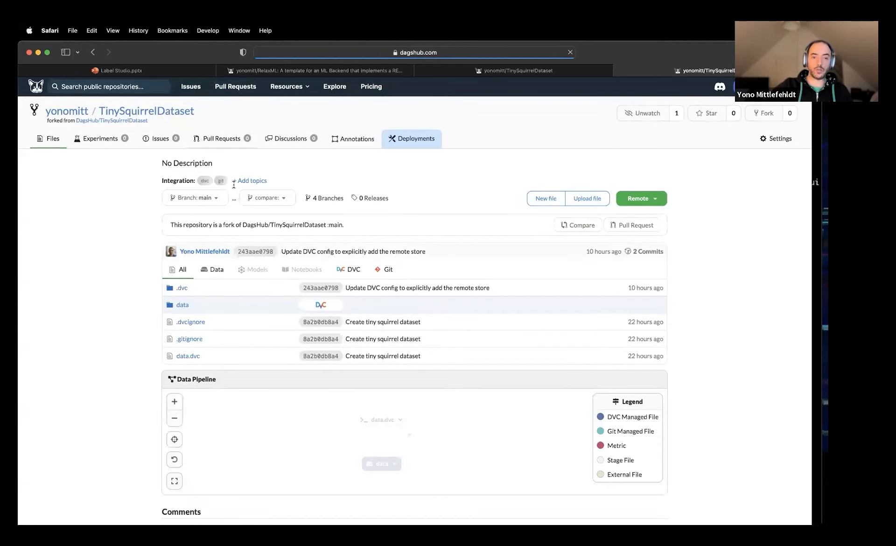
click(355, 140)
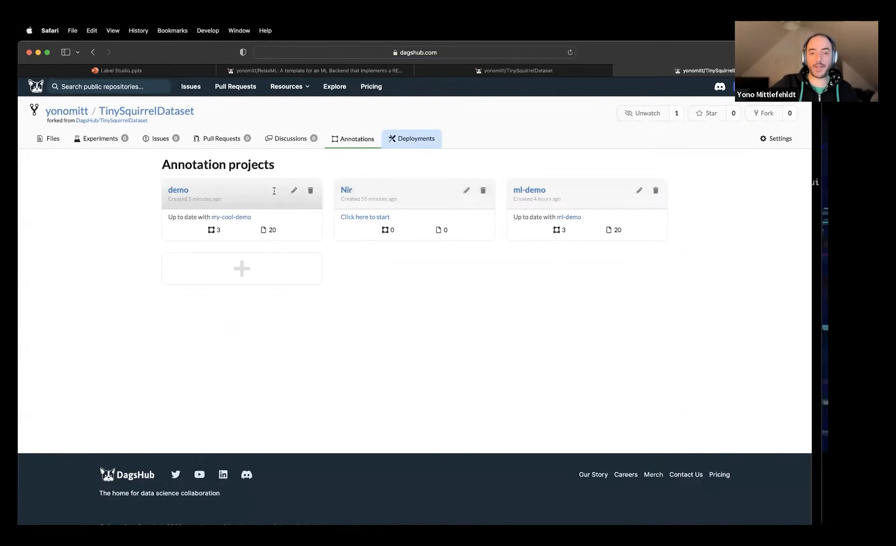
click(183, 189)
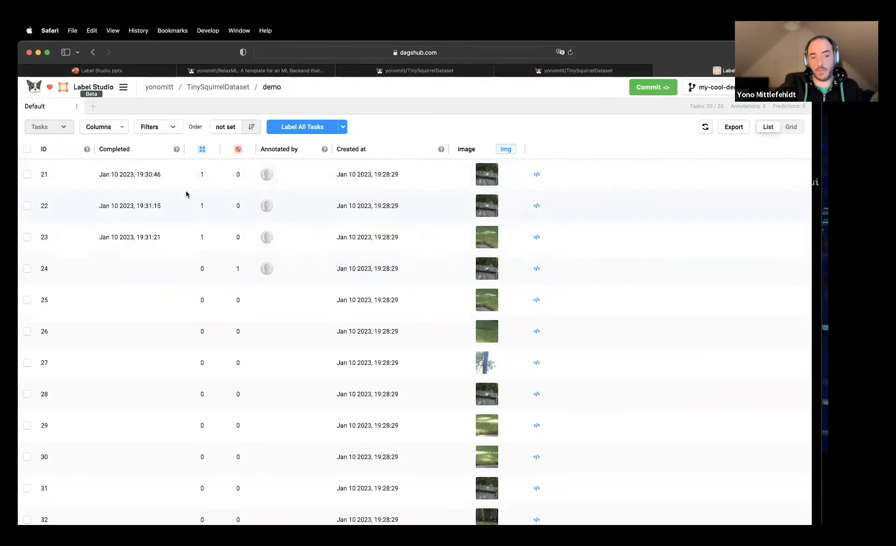
mouse_move(268, 176)
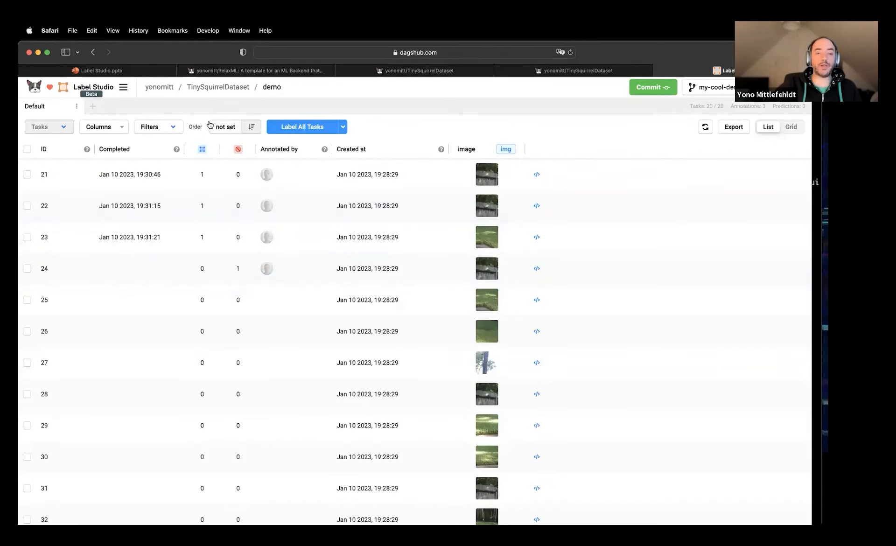
- Filter the demo project's task list to tasks where Cancelled equals 1
click(170, 126)
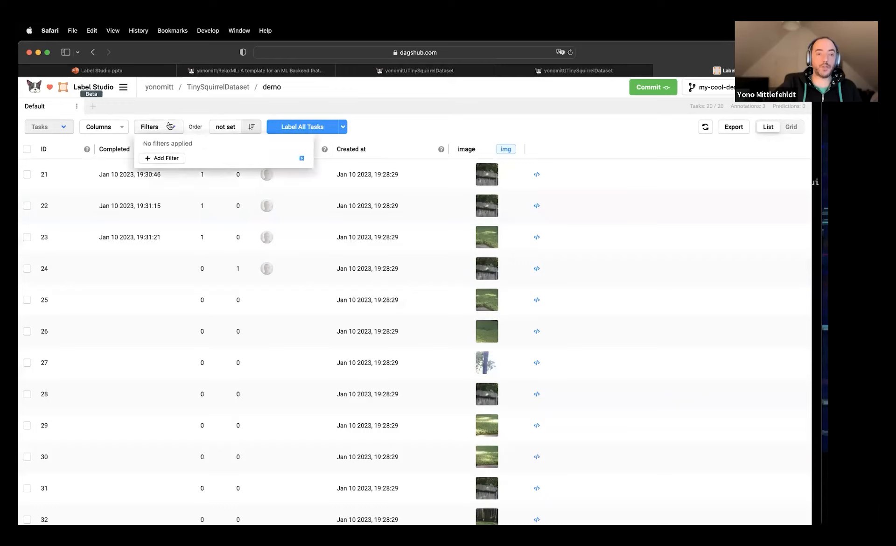
click(152, 159)
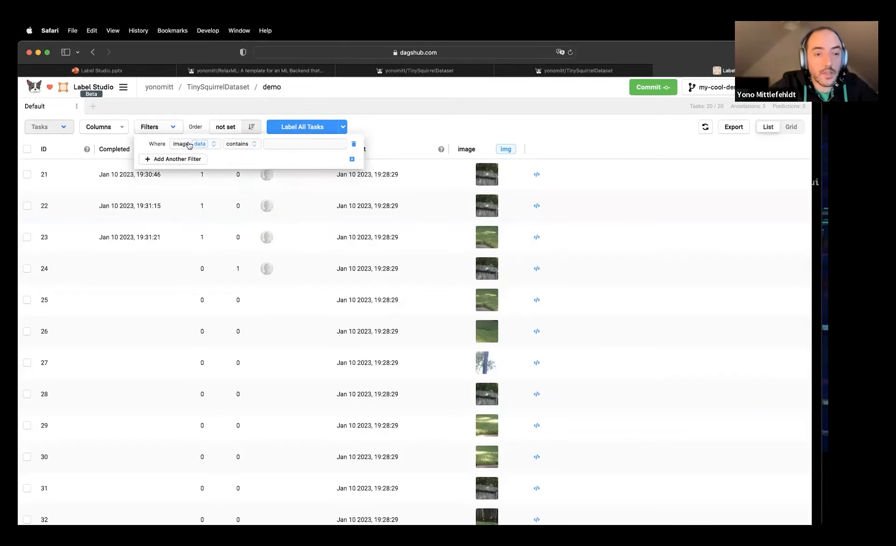
click(248, 144)
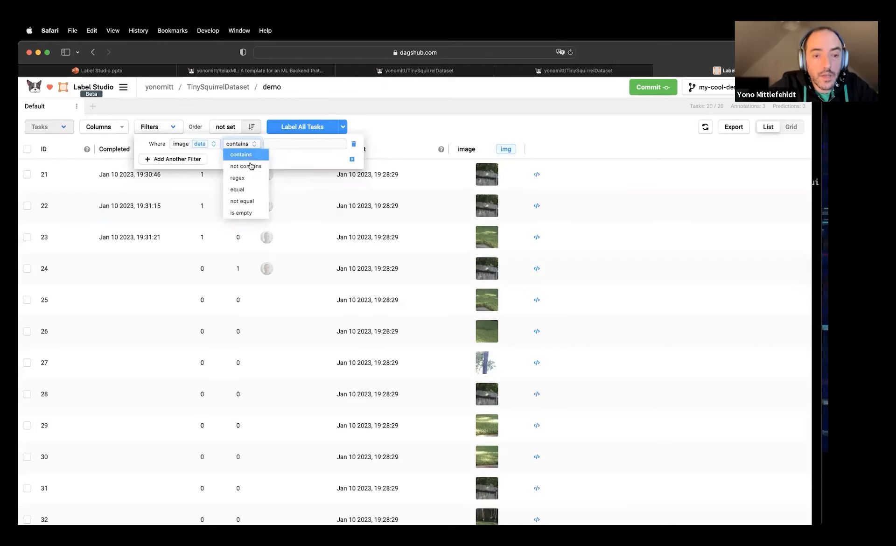
click(210, 144)
scroll(207, 215, down, 3)
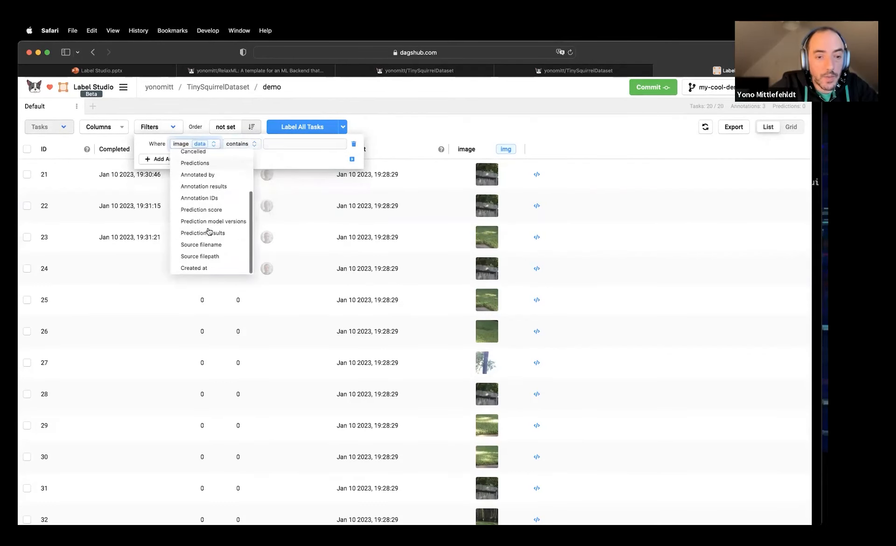
click(200, 155)
click(296, 143)
click(313, 141)
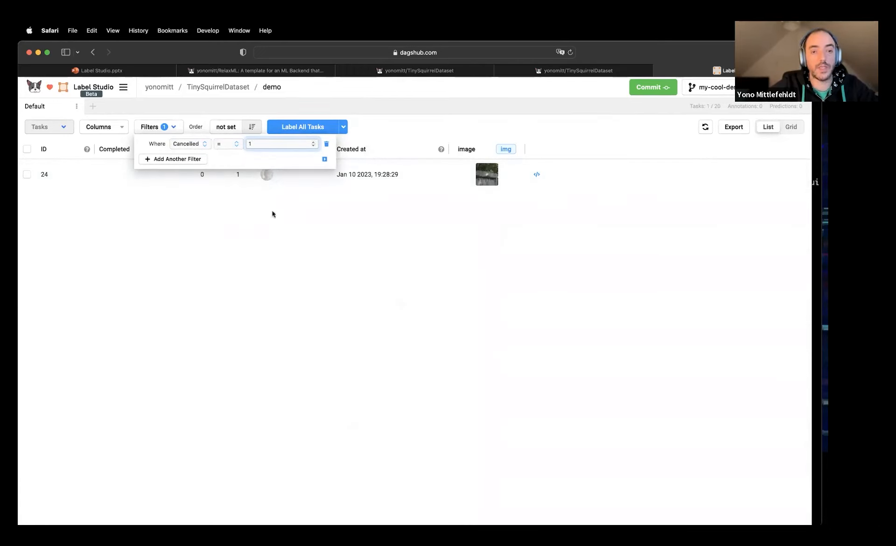
- Remove the Cancelled filter from the demo project's task list
click(362, 212)
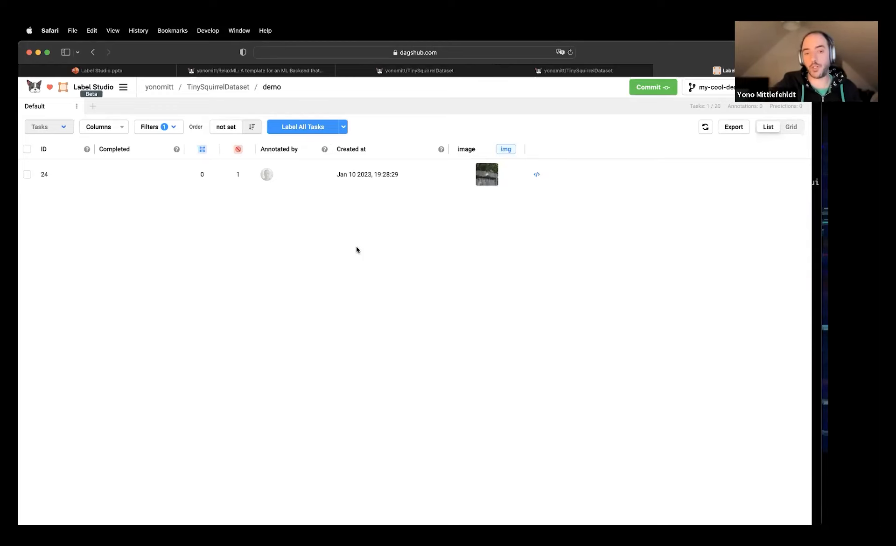
click(169, 127)
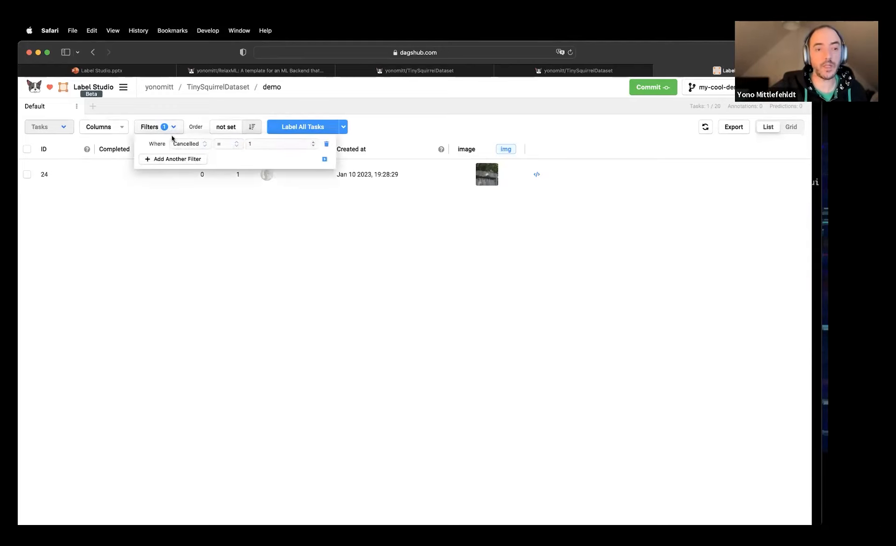
click(200, 270)
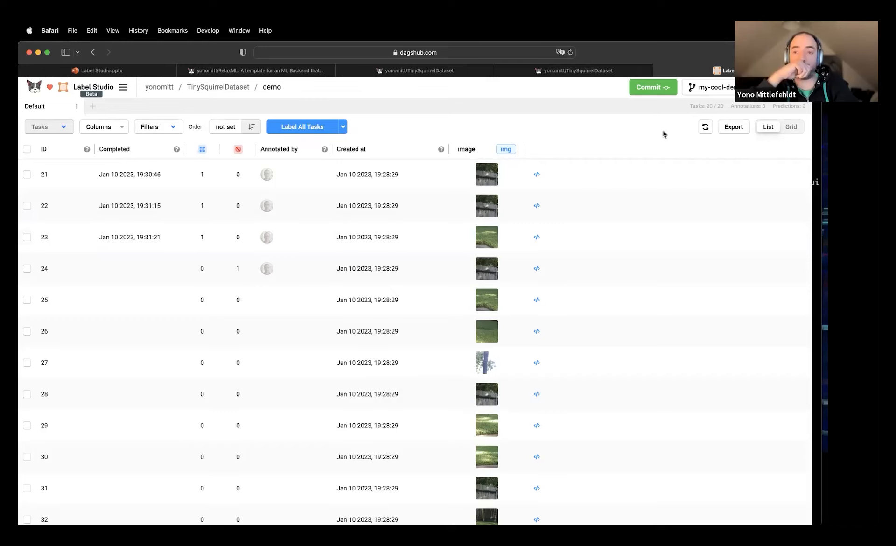
- Review the available export formats, export the demo project's data as CSV, and close the export dialog
click(733, 131)
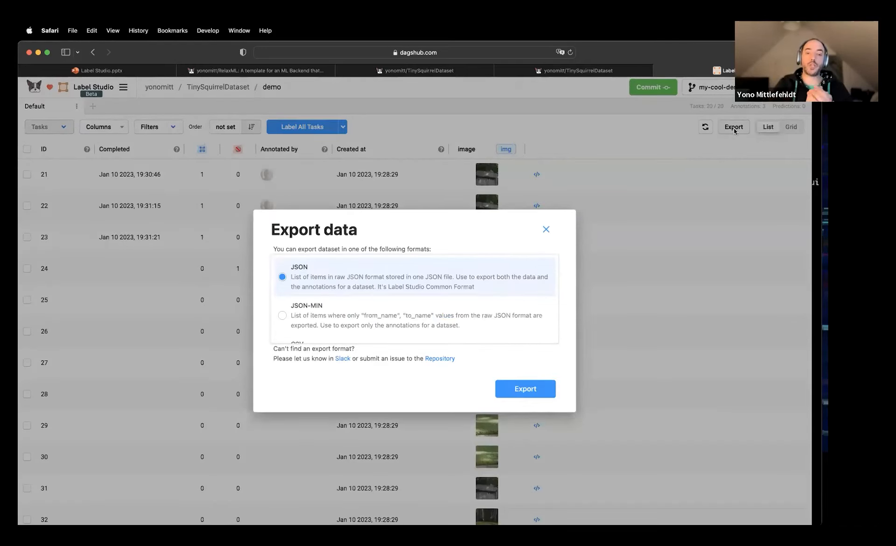
scroll(504, 281, down, 2)
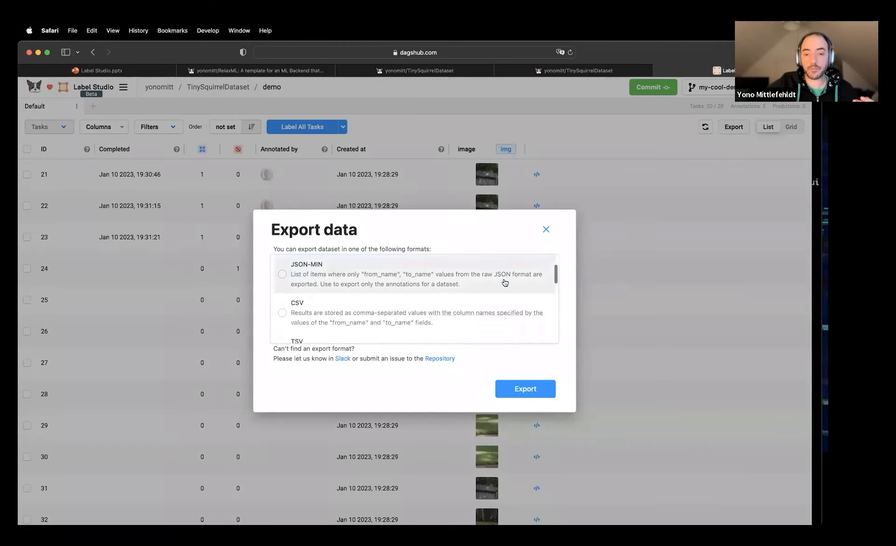
scroll(505, 282, down, 8)
scroll(492, 299, up, 10)
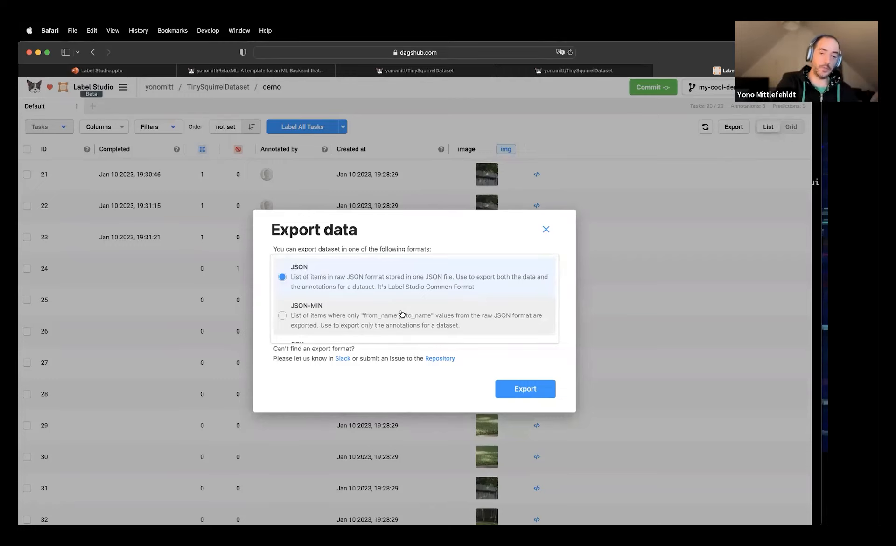
scroll(339, 322, down, 2)
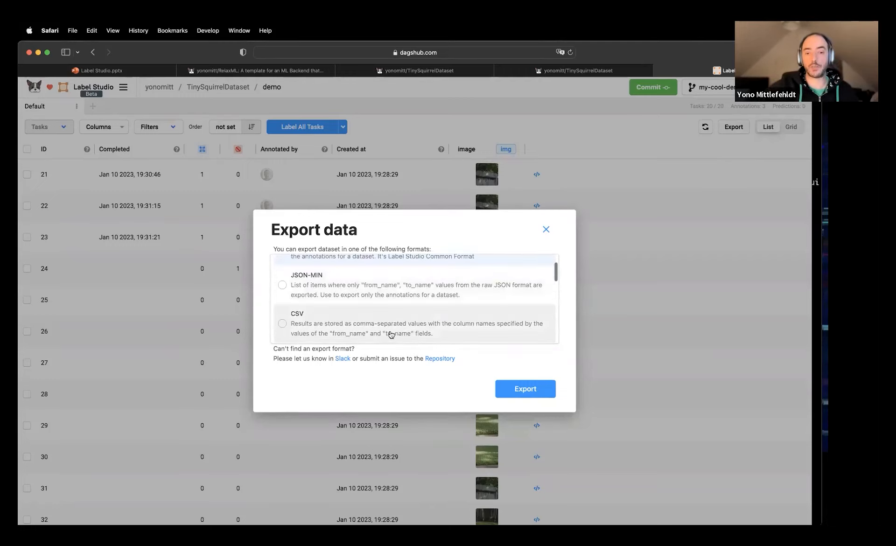
click(282, 323)
click(526, 389)
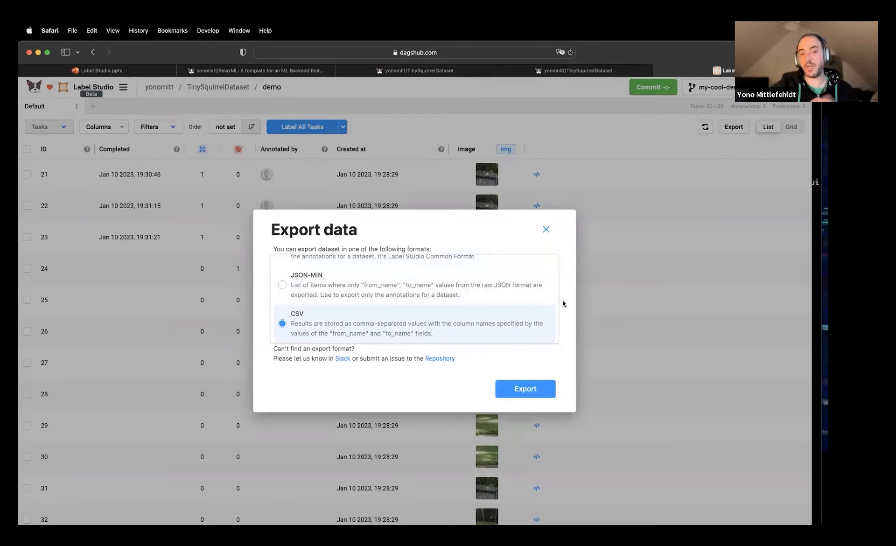
click(546, 229)
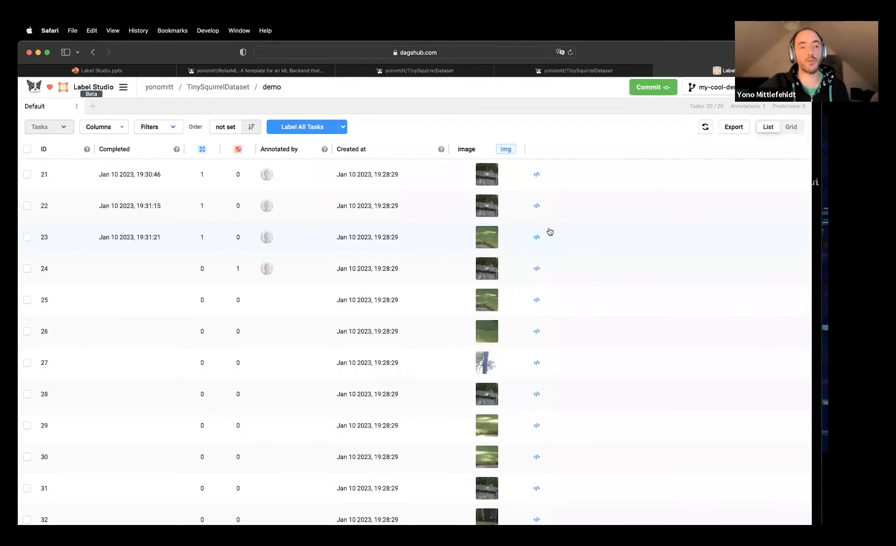
- Select task 21 and look over the actions available for selected tasks without applying any
click(27, 174)
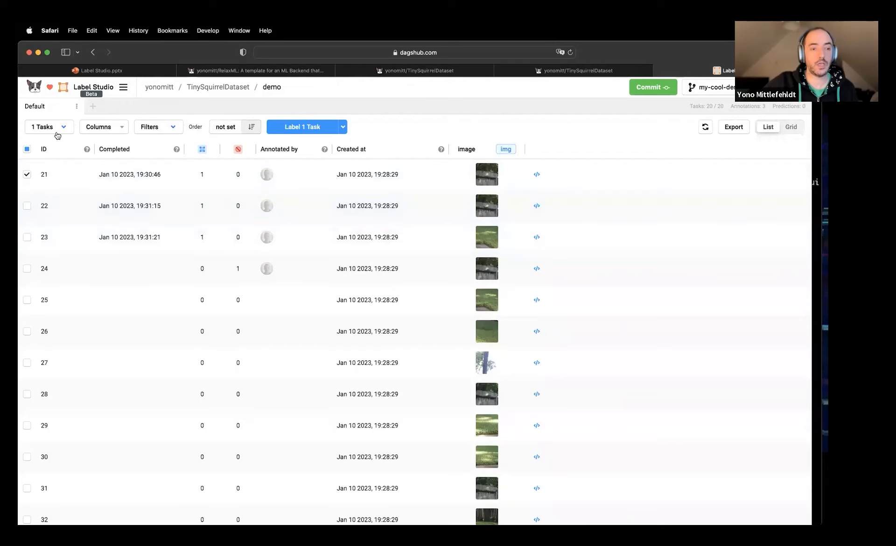
click(69, 125)
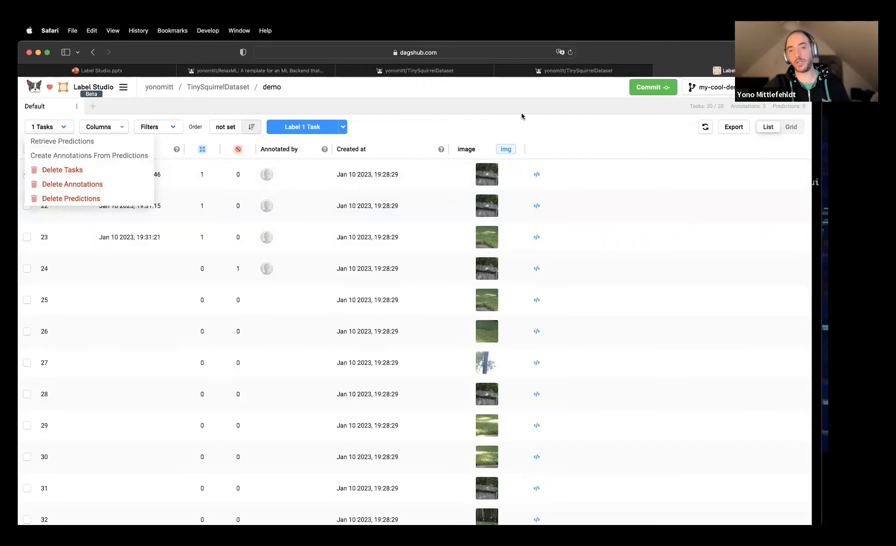
click(558, 136)
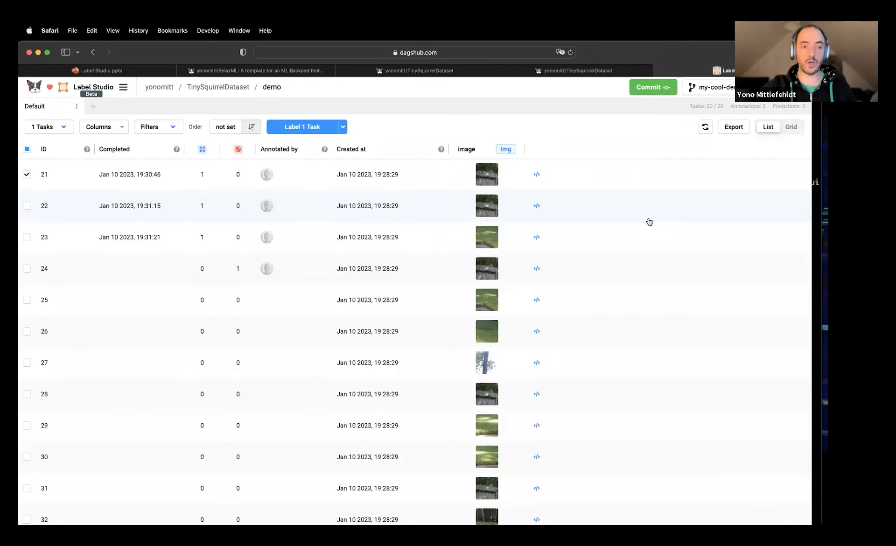
- Switch to the full-screen slide presentation and advance to the ML Backend slide
key(ctrl+Left)
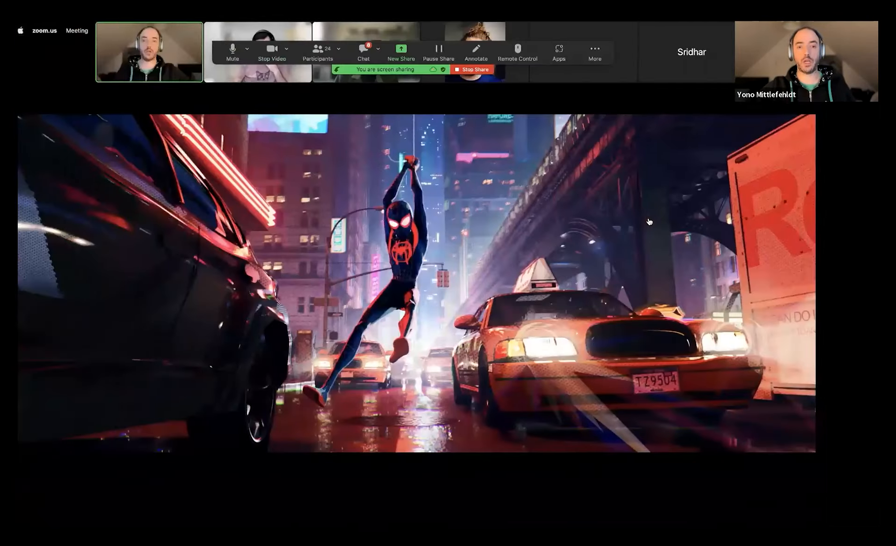
key(ctrl+Right)
key(ctrl+Right)
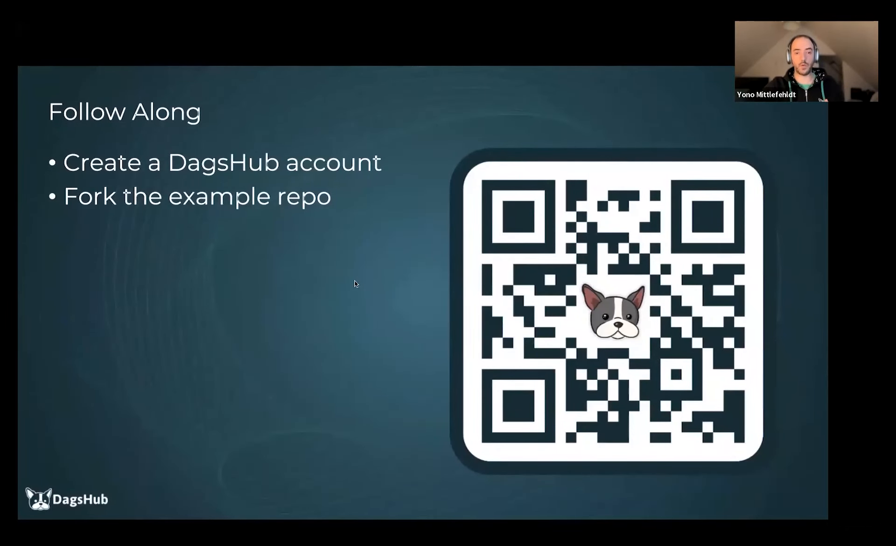
key(Right)
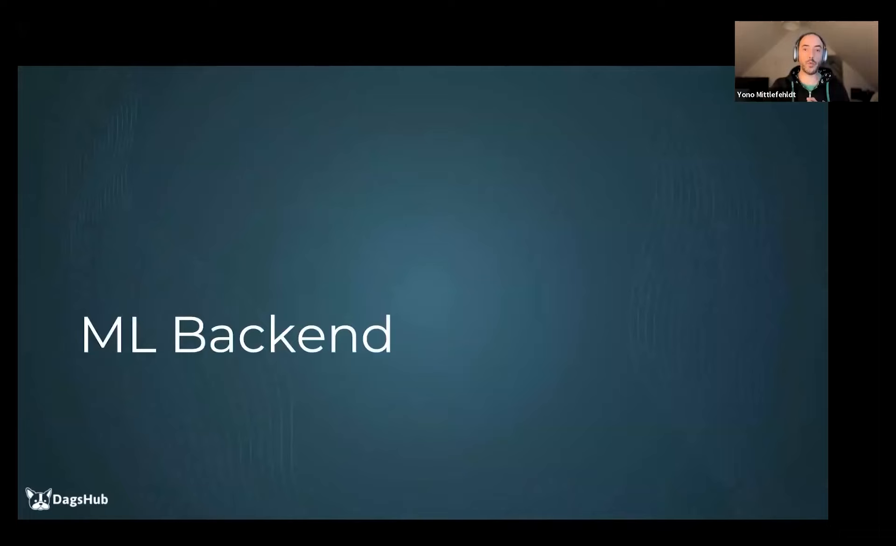